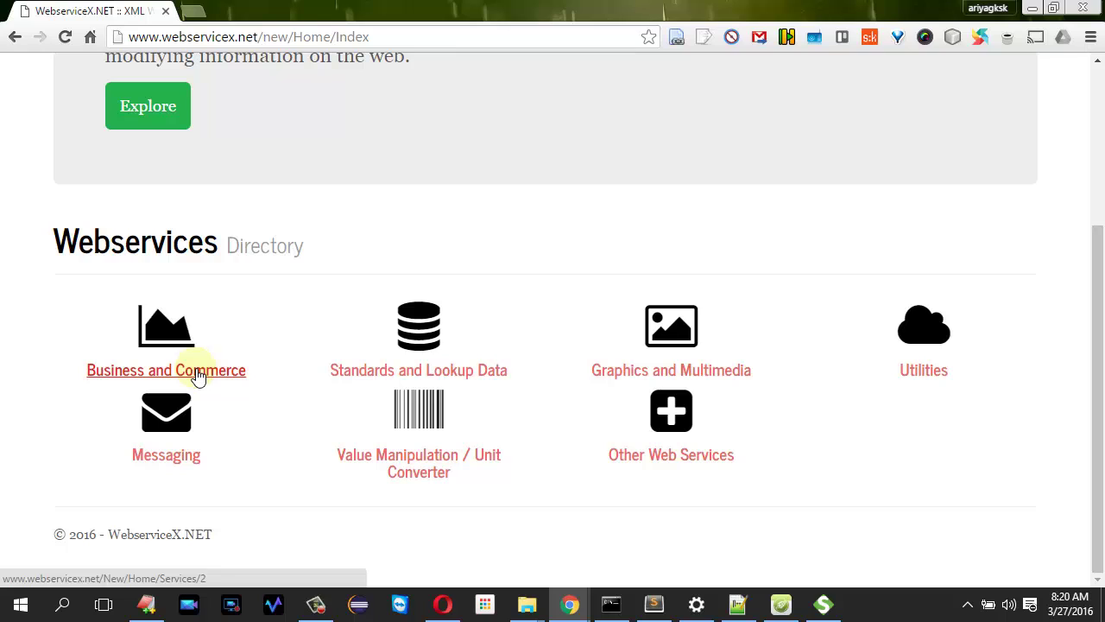
- Open the ValidateCardNumber test form of WebserviceX.NET's ValidateCreditCard service
{"action": "left_click", "coordinate": [197, 375]}
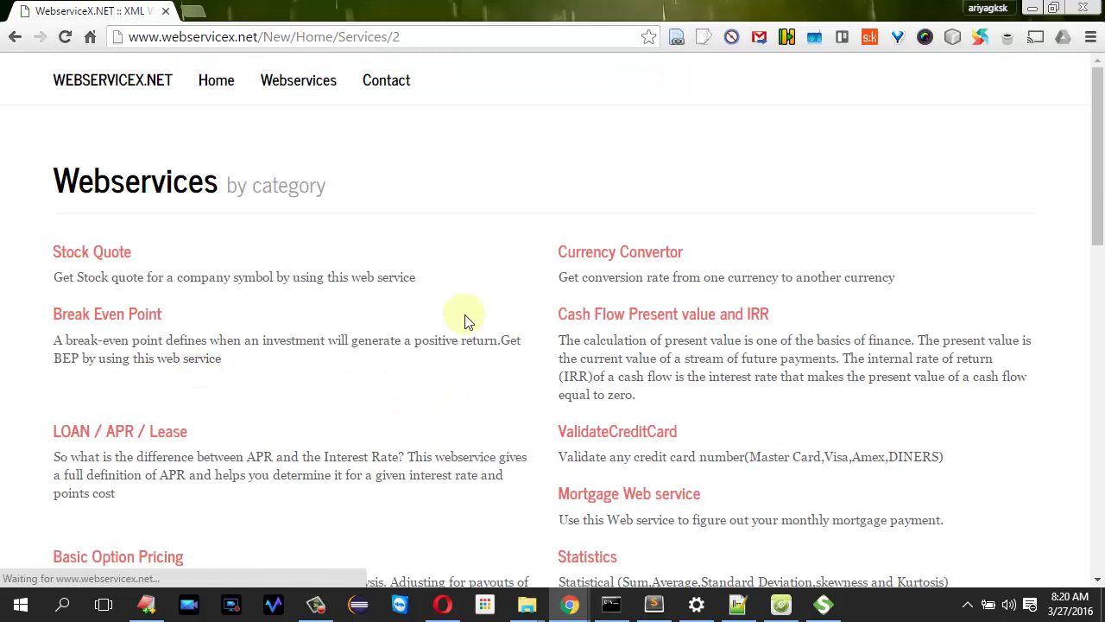
{"action": "left_click", "coordinate": [635, 440]}
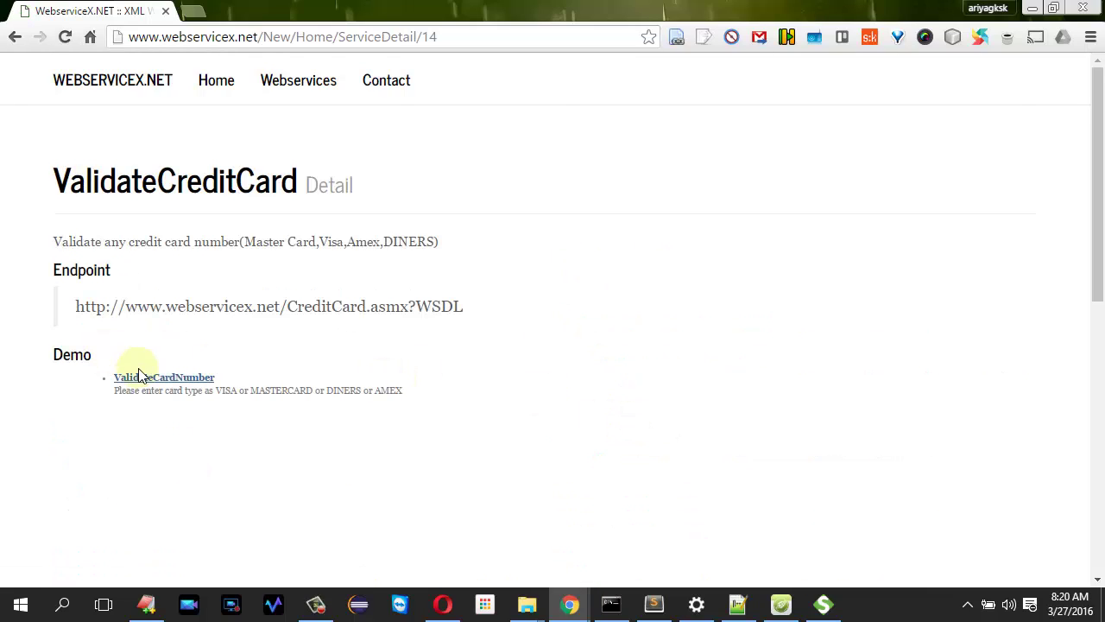
{"action": "left_click", "coordinate": [170, 380]}
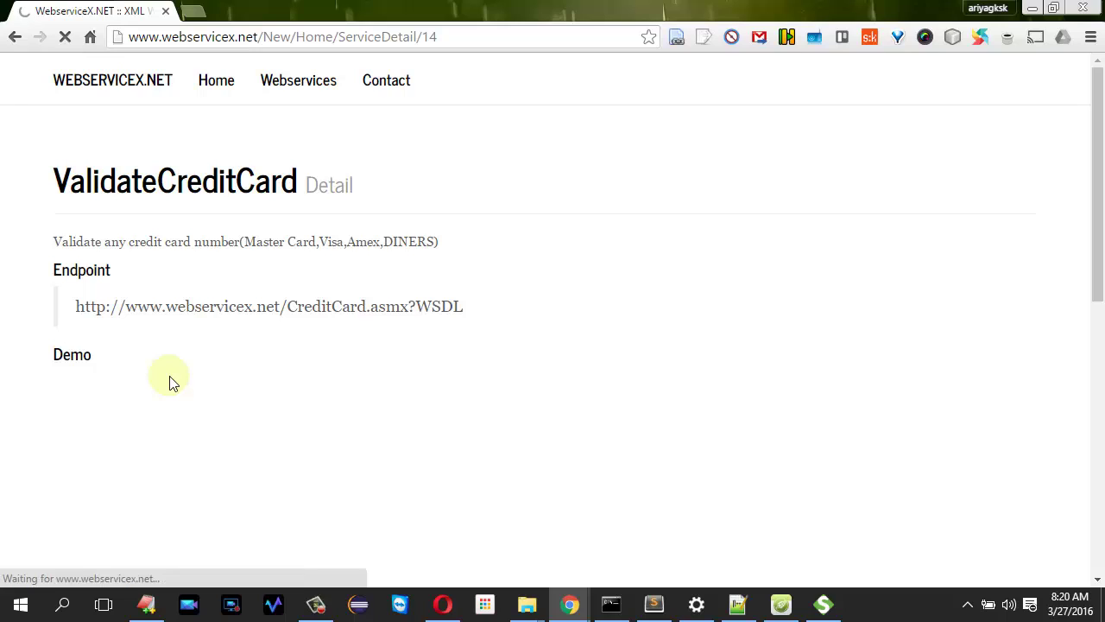
{"action": "double_click", "coordinate": [443, 306]}
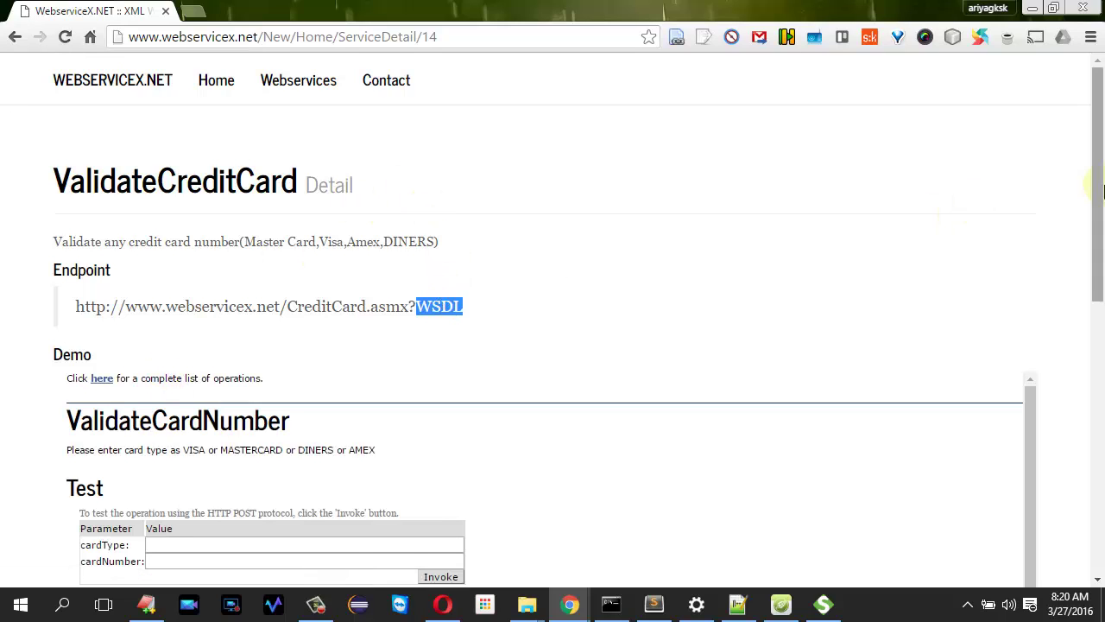
{"action": "scroll", "coordinate": [1101, 188], "scroll_direction": "down", "scroll_amount": 2}
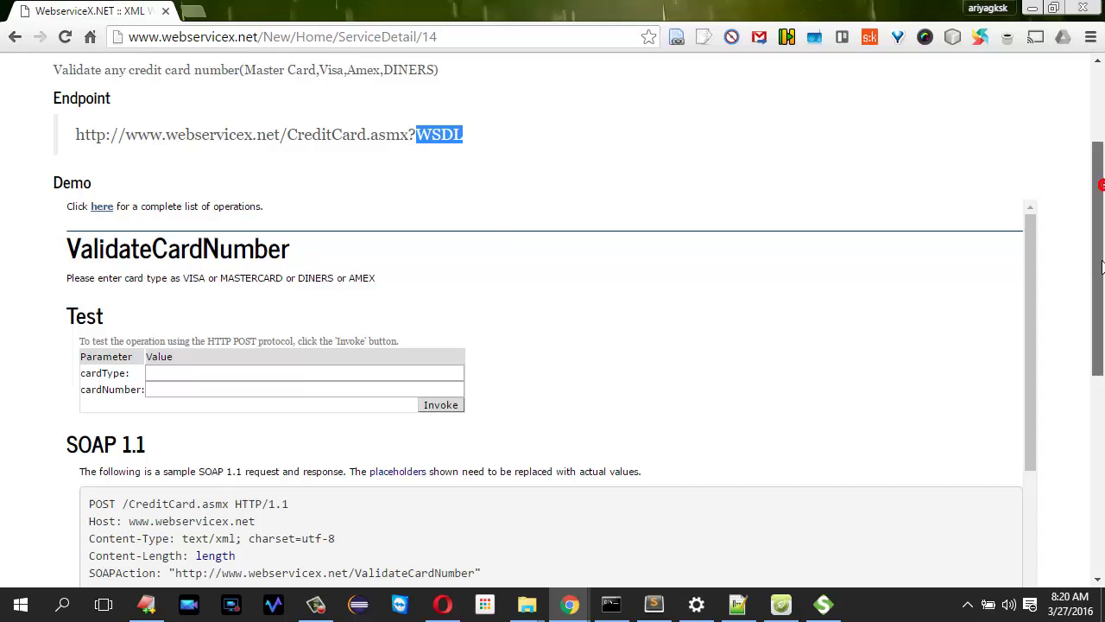
- Invoke ValidateCardNumber with card type visa and a test card number, getting a not-valid result
{"action": "left_click", "coordinate": [264, 372]}
{"action": "type", "text": "vis"}
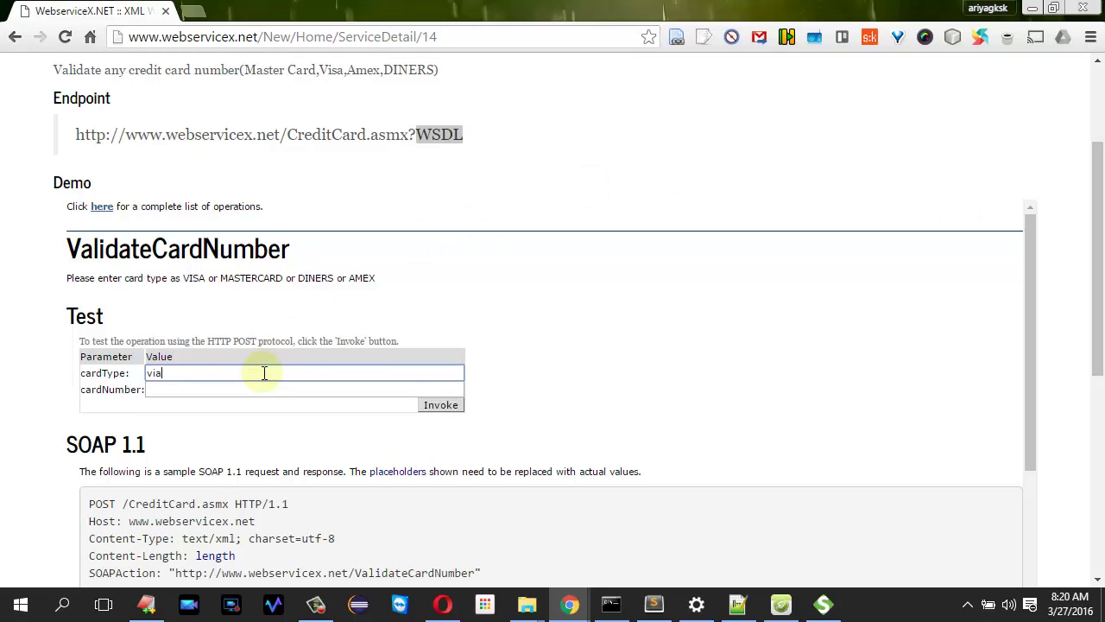
{"action": "type", "text": "a"}
{"action": "left_click", "coordinate": [242, 389]}
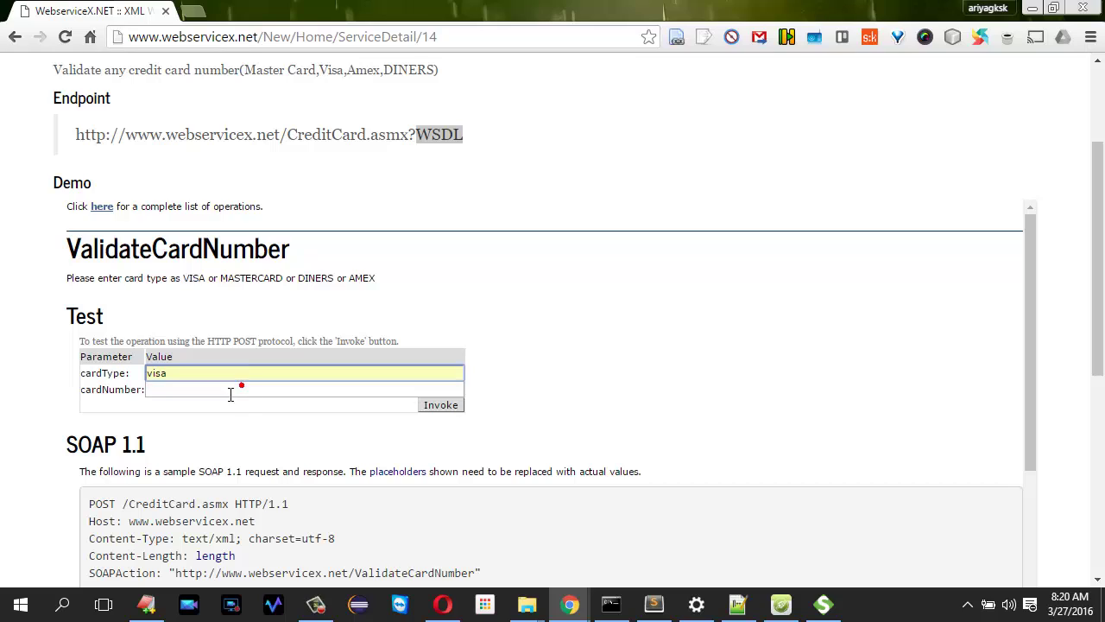
{"action": "left_click", "coordinate": [235, 393]}
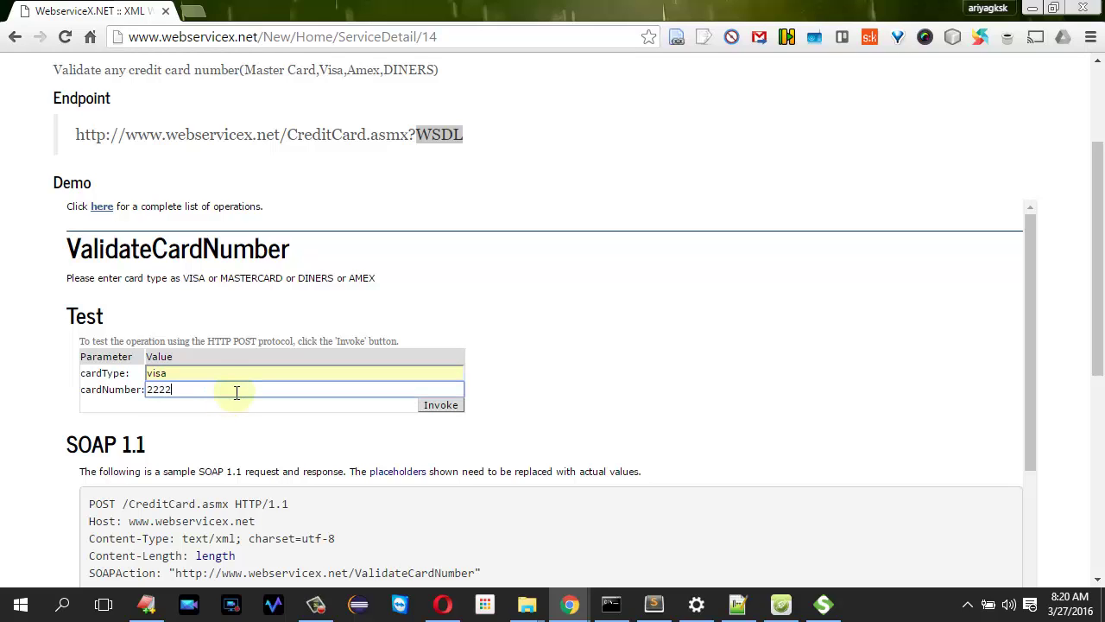
{"action": "type", "text": "2222333344445555"}
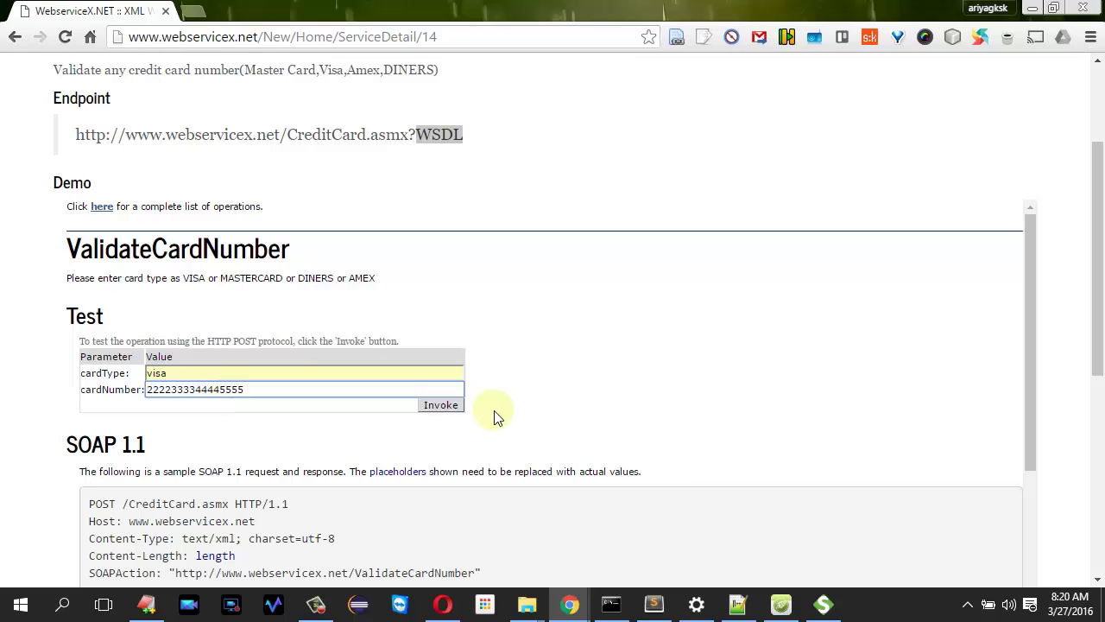
{"action": "left_click", "coordinate": [450, 407]}
{"action": "left_click", "coordinate": [456, 412]}
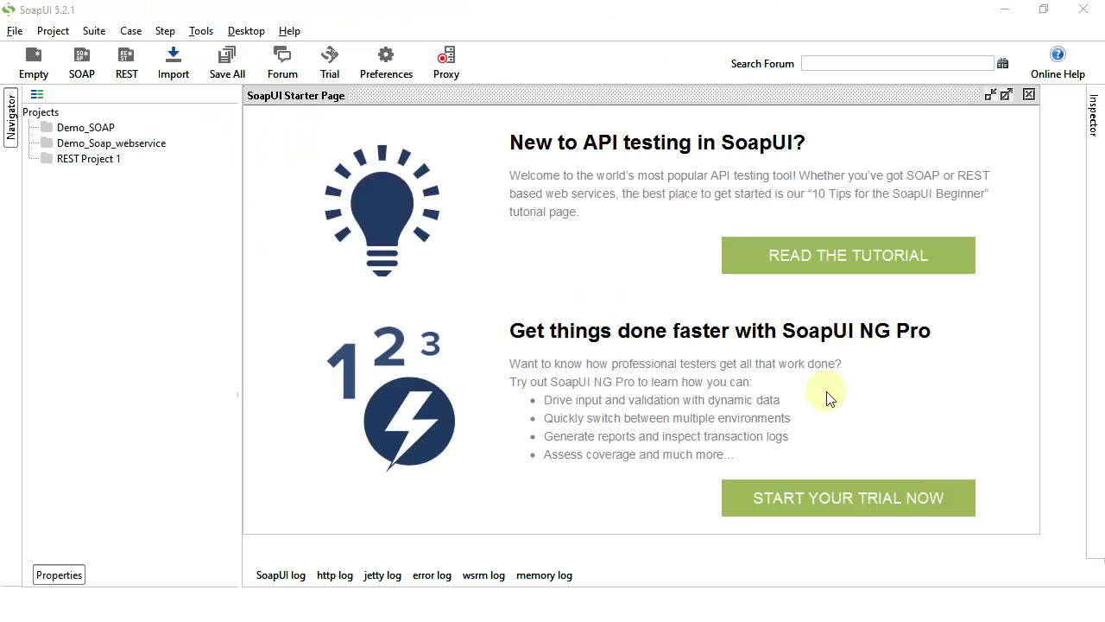
- Create SOAP project Demo_SOAP_mock using the pasted CreditCard.asmx?WSDL address as initial WSDL
{"action": "left_click", "coordinate": [82, 61]}
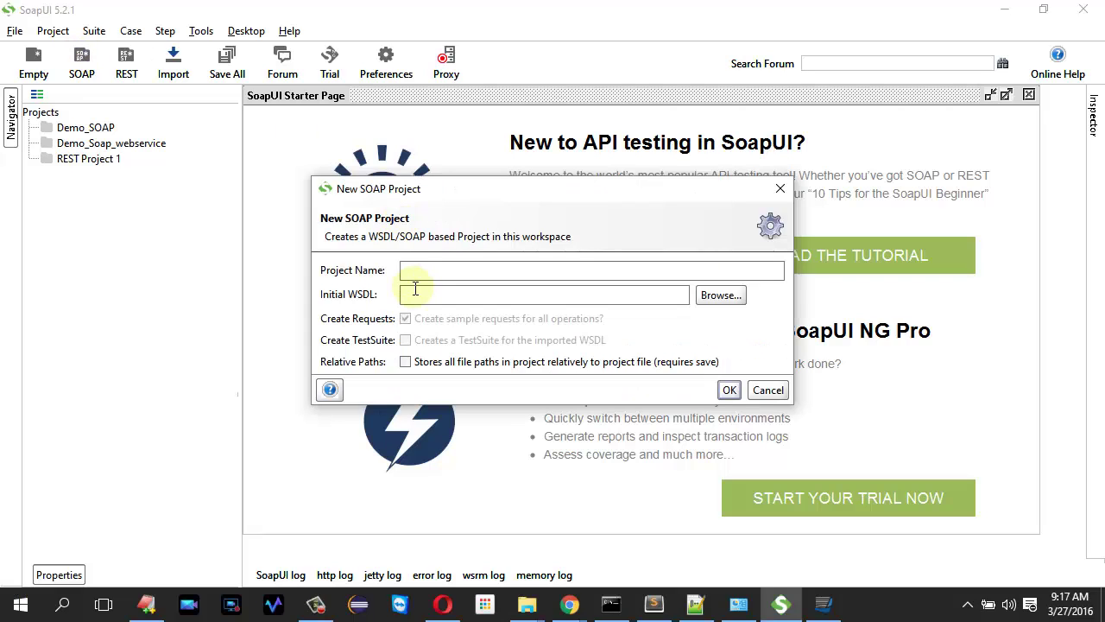
{"action": "type", "text": "Demo"}
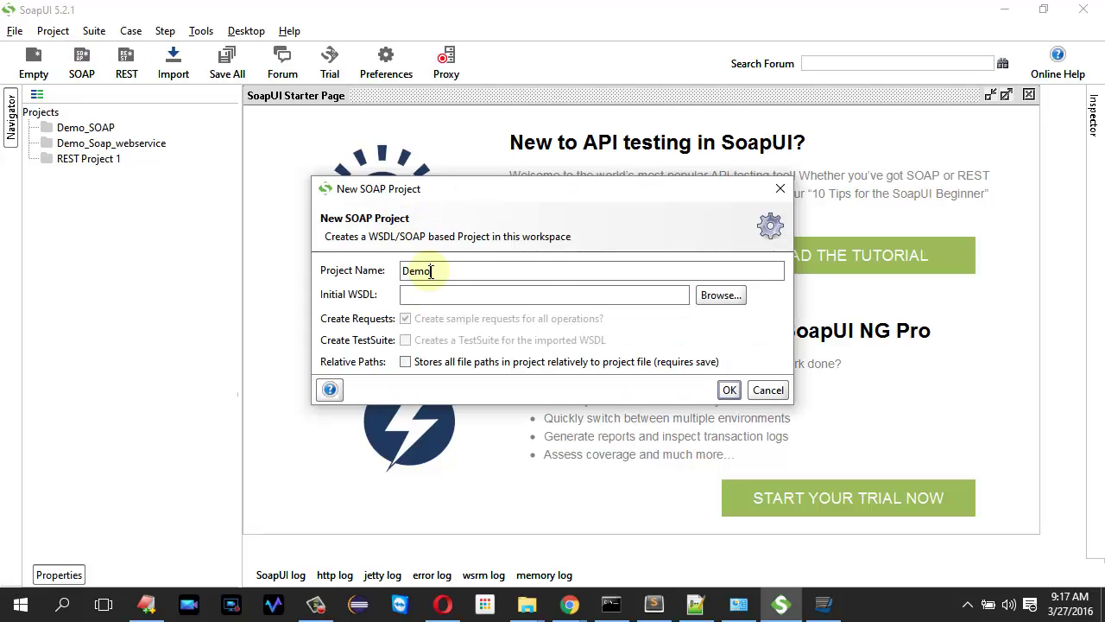
{"action": "type", "text": "_SOAP_mock"}
{"action": "key", "text": "ctrl+v"}
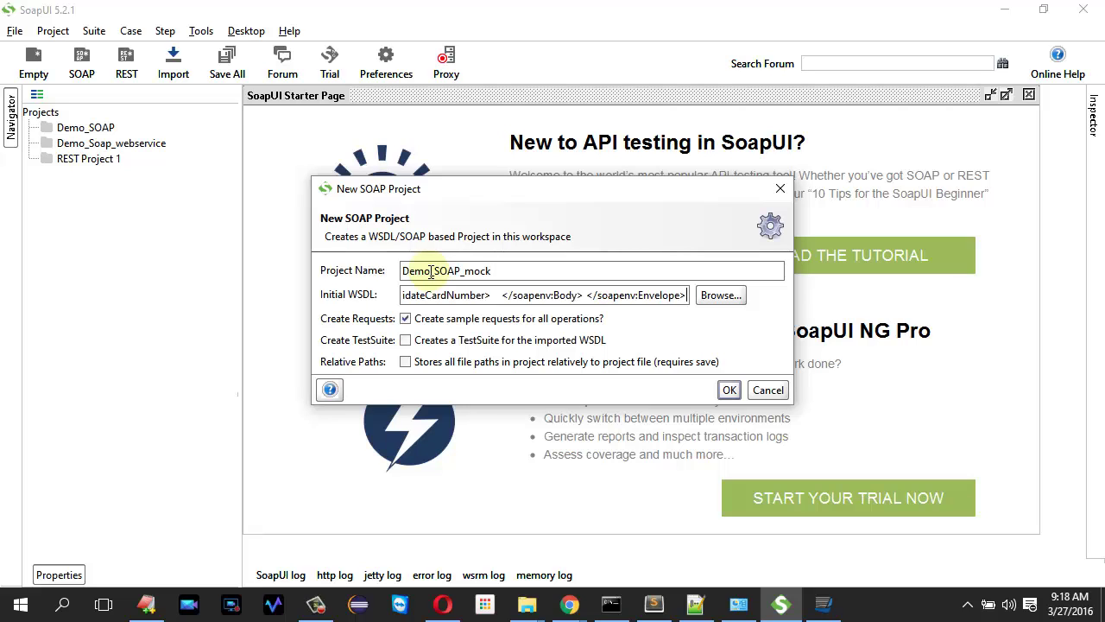
{"action": "key", "text": "ctrl+z"}
{"action": "key", "text": "alt+Tab"}
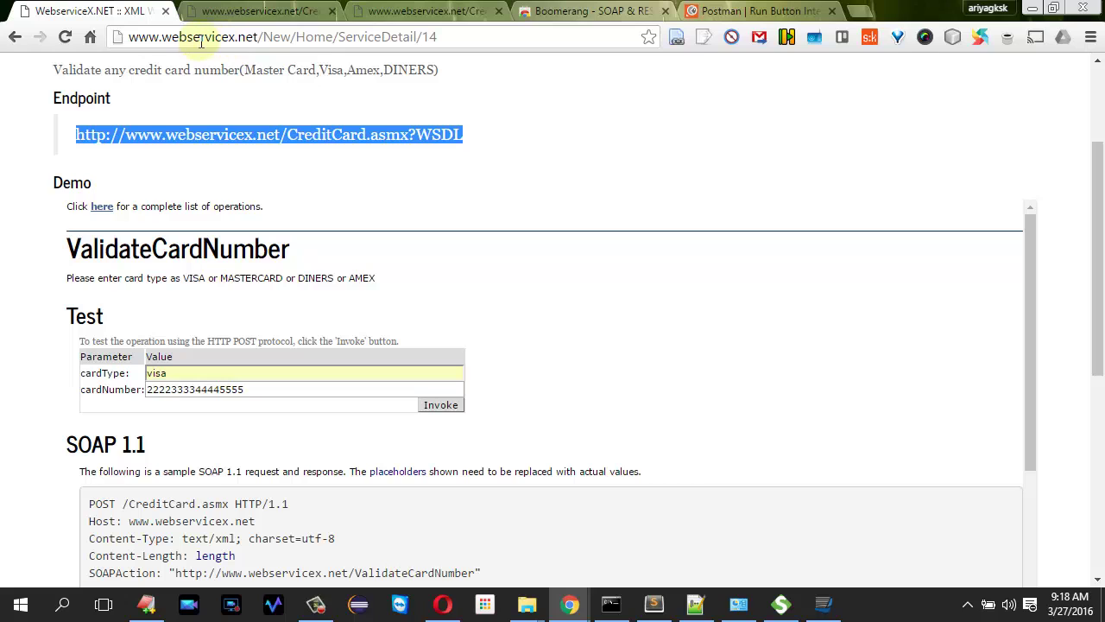
{"action": "key", "text": "alt+Tab"}
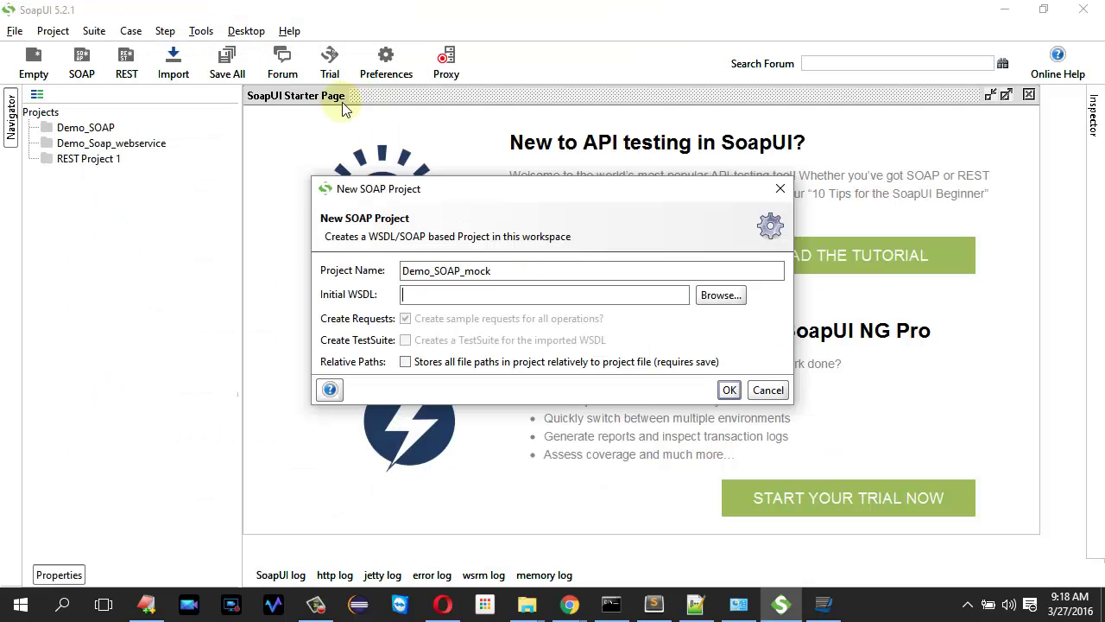
{"action": "type", "text": "http://www.webservicex.net/CreditCard.asmx?WSDL"}
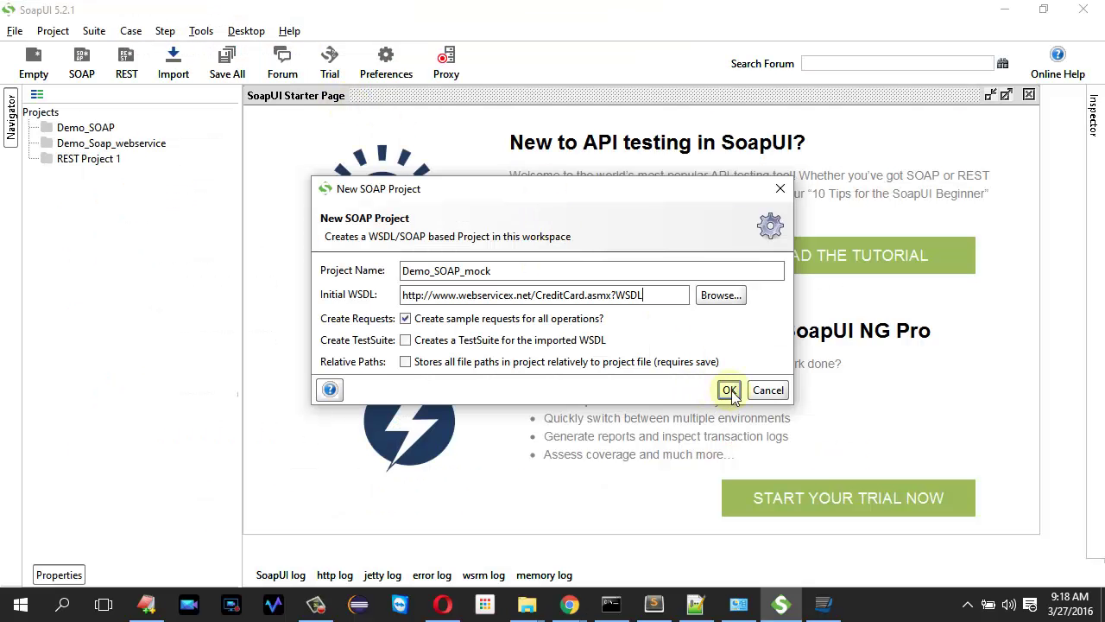
{"action": "left_click", "coordinate": [730, 391]}
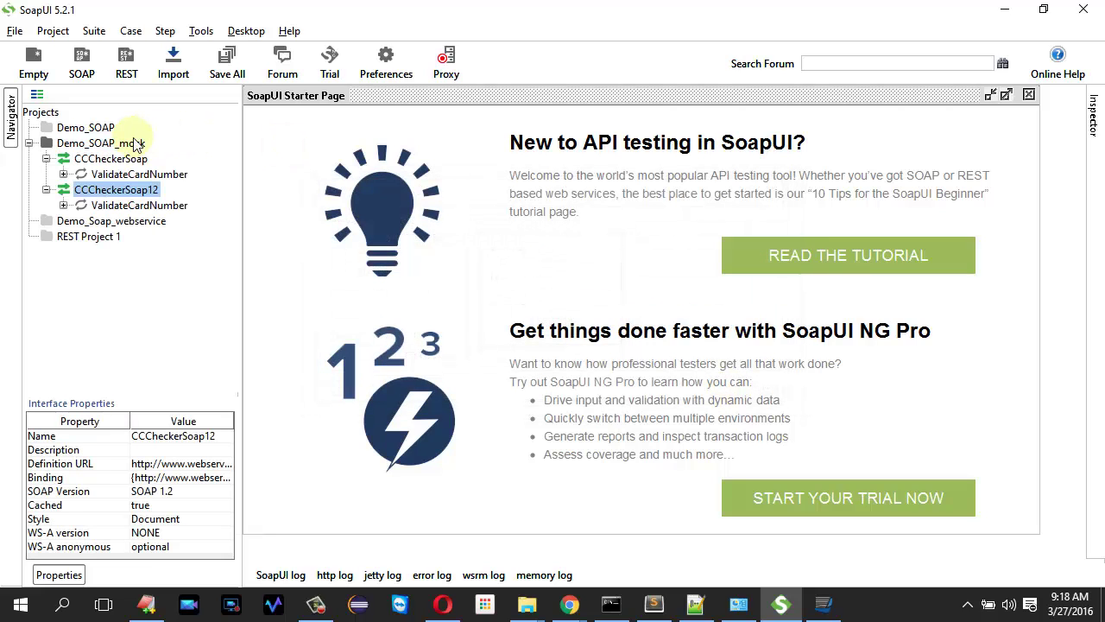
- Expand the ValidateCardNumber operations and open Request 1 under CCCheckerSoap
{"action": "left_click", "coordinate": [123, 160]}
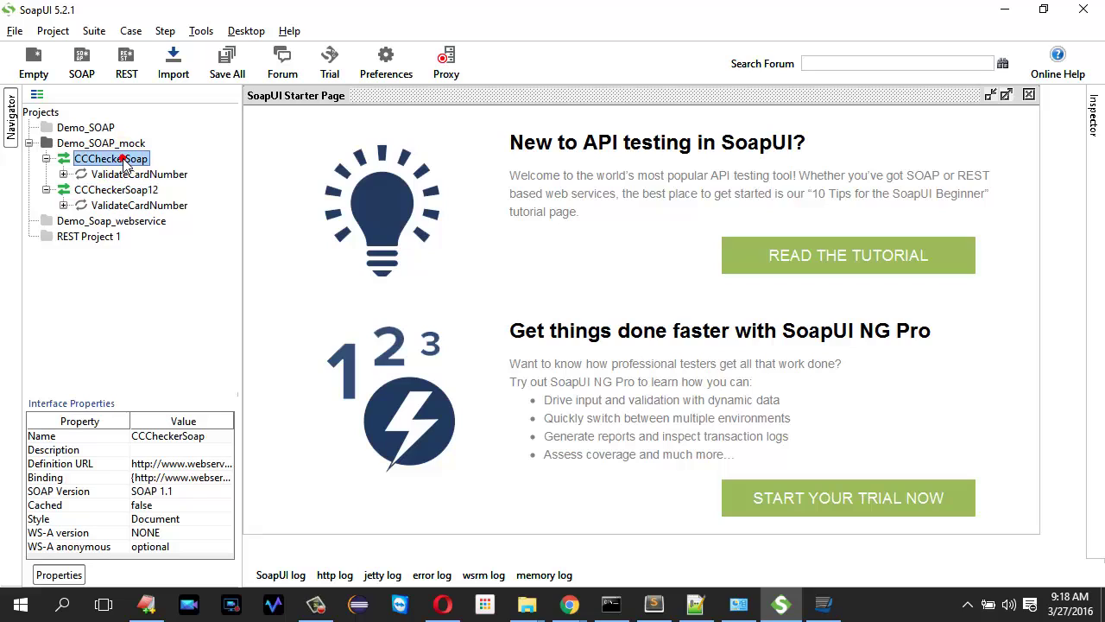
{"action": "left_click", "coordinate": [62, 205]}
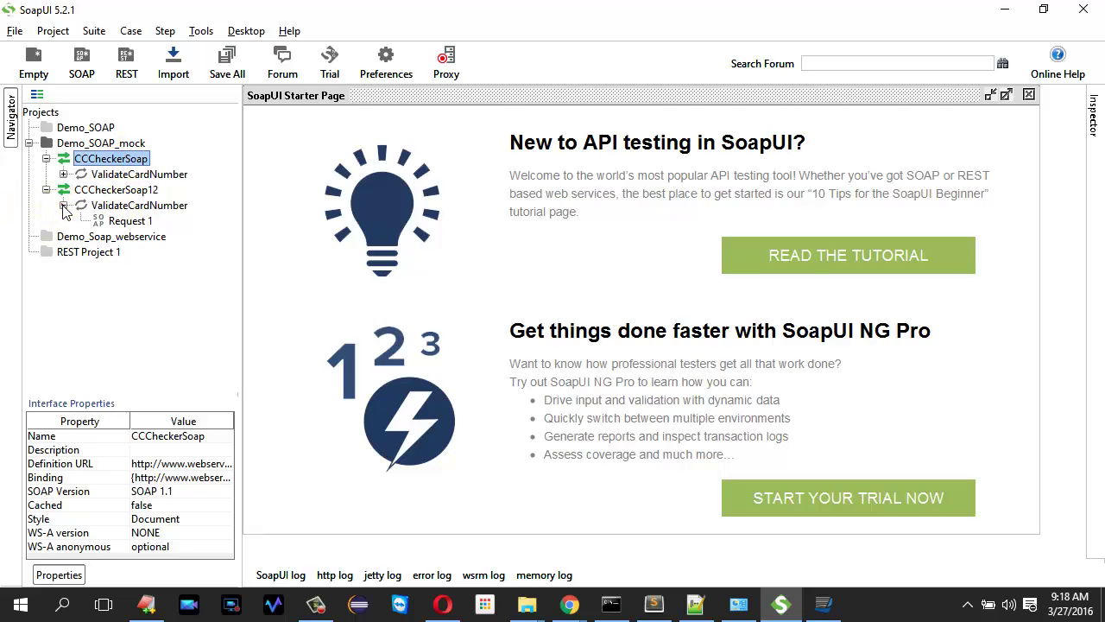
{"action": "left_click", "coordinate": [63, 175]}
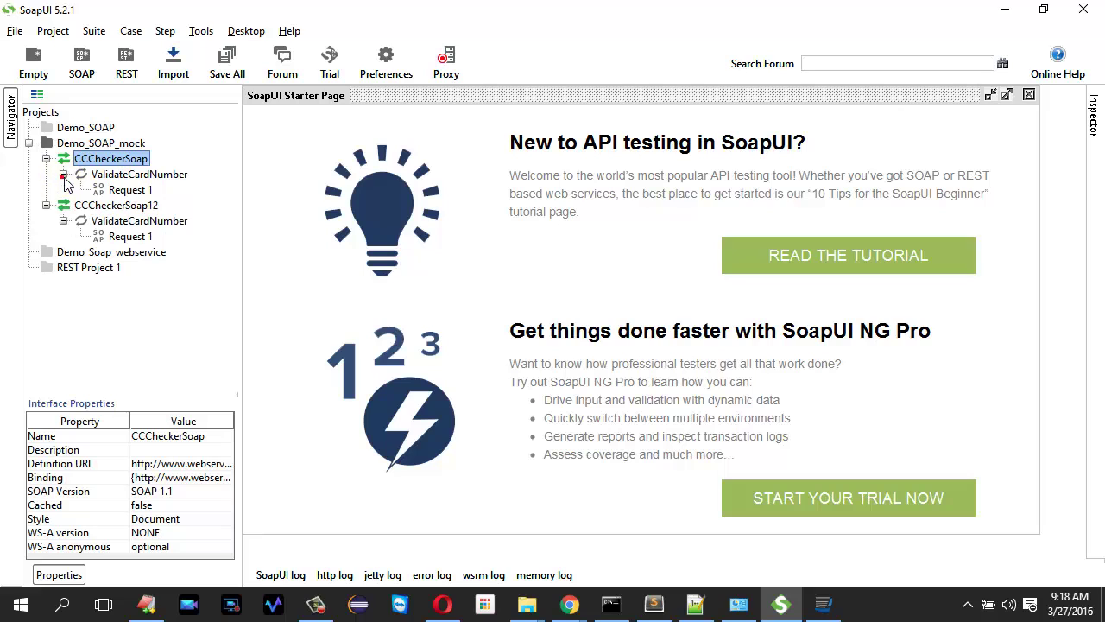
{"action": "double_click", "coordinate": [129, 190]}
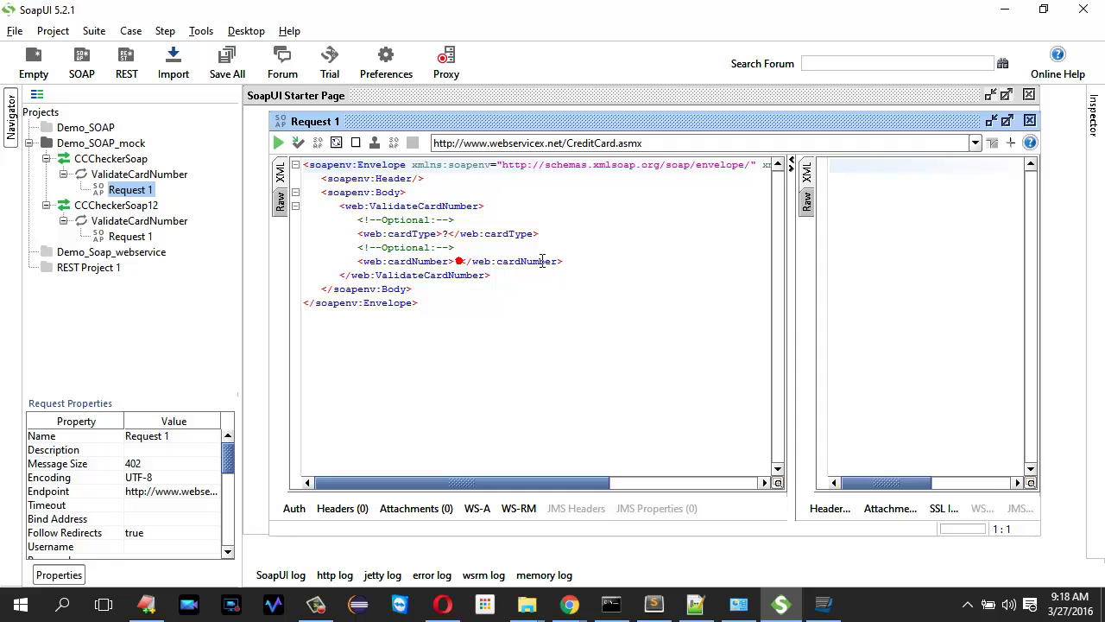
- Send Request 1 with cardType visa and a test card number, getting 'not valid', then widen the request pane
{"action": "left_click", "coordinate": [459, 261]}
{"action": "left_click", "coordinate": [448, 233]}
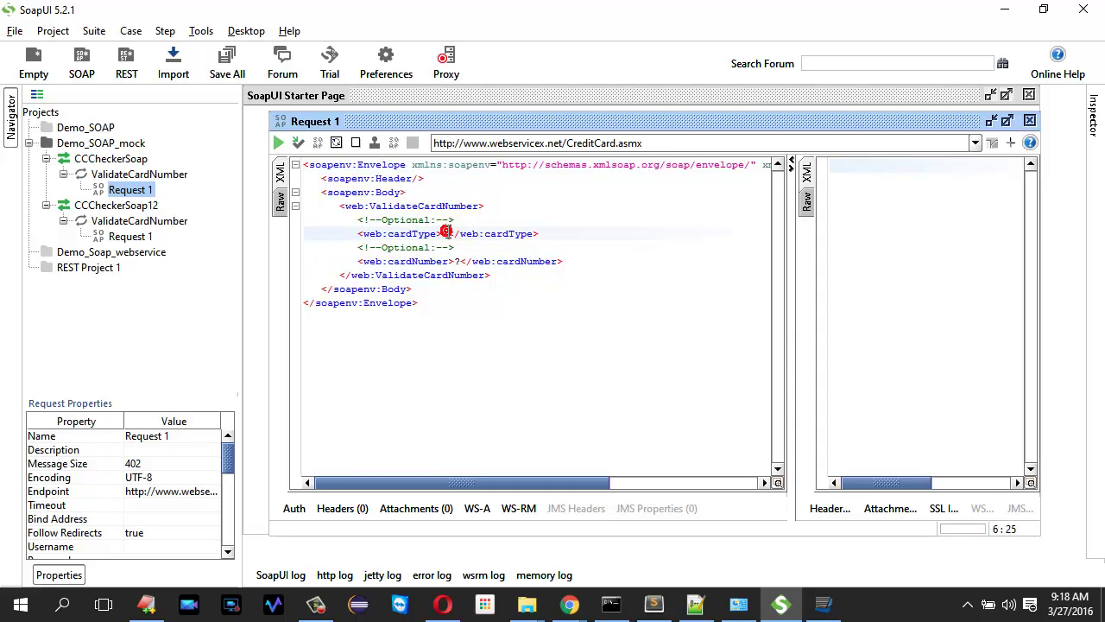
{"action": "key", "text": "BackSpace"}
{"action": "type", "text": "visa"}
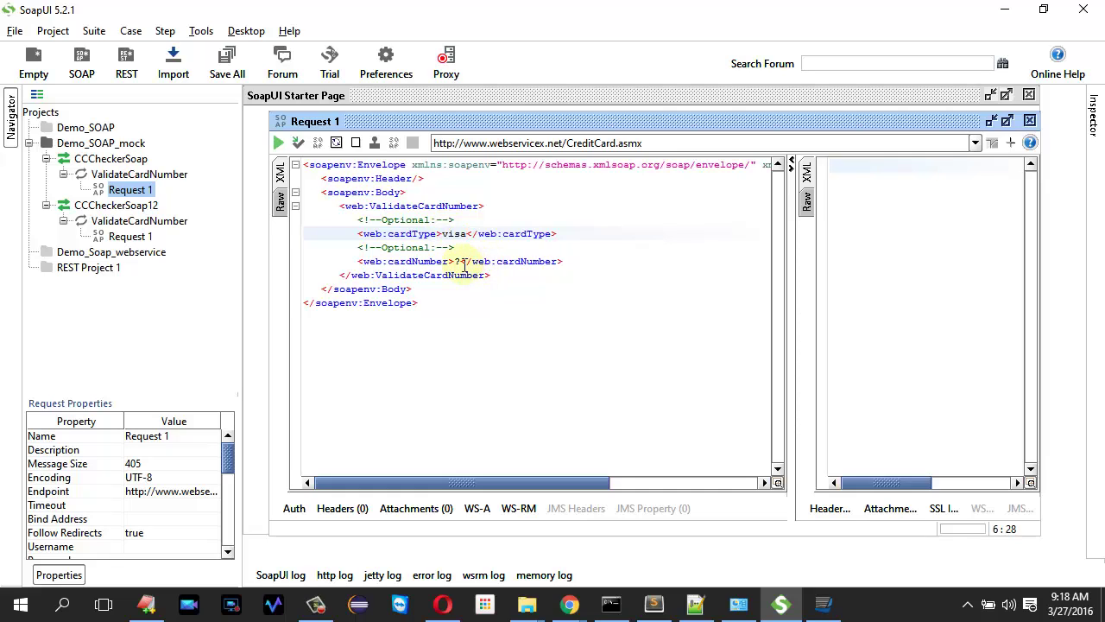
{"action": "left_click", "coordinate": [460, 262]}
{"action": "key", "text": "BackSpace"}
{"action": "type", "text": "0000"}
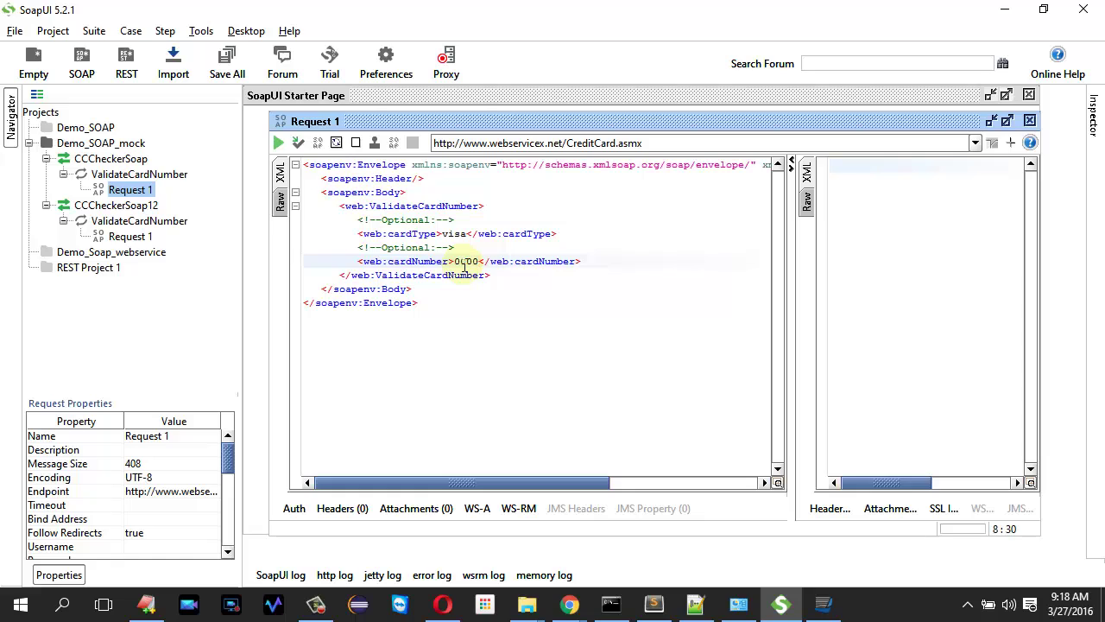
{"action": "type", "text": "99999"}
{"action": "key", "text": "BackSpace"}
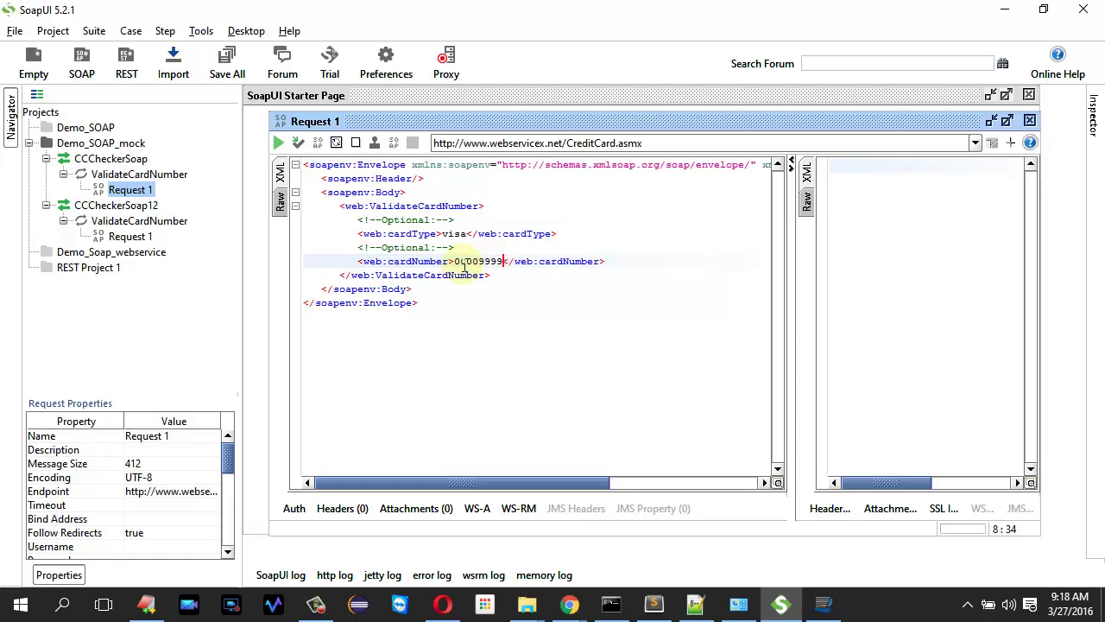
{"action": "type", "text": "6666"}
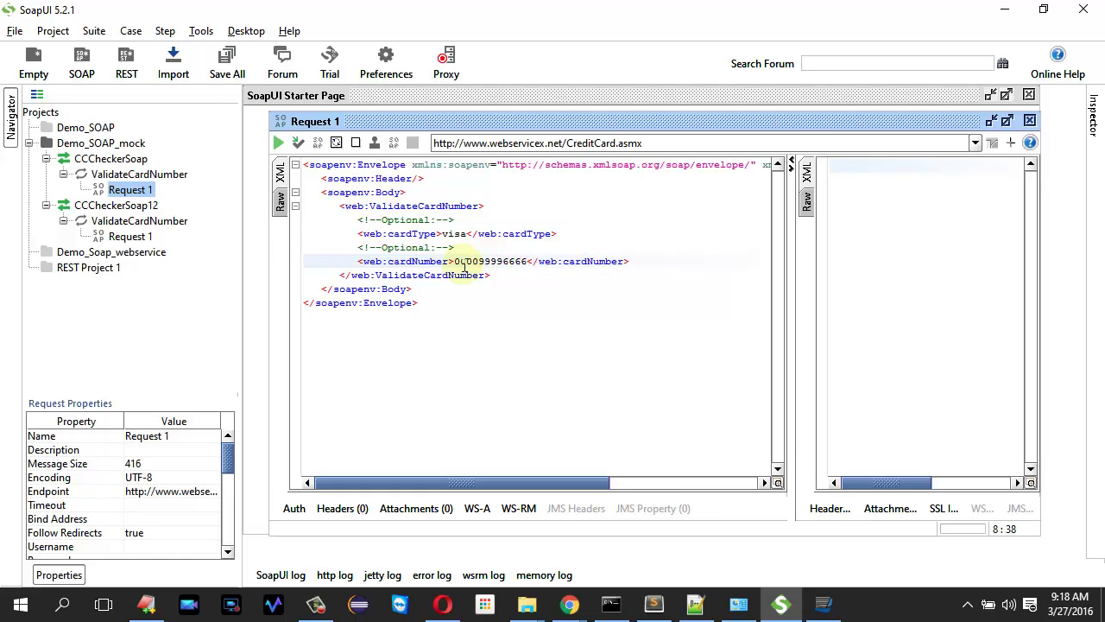
{"action": "type", "text": "3333"}
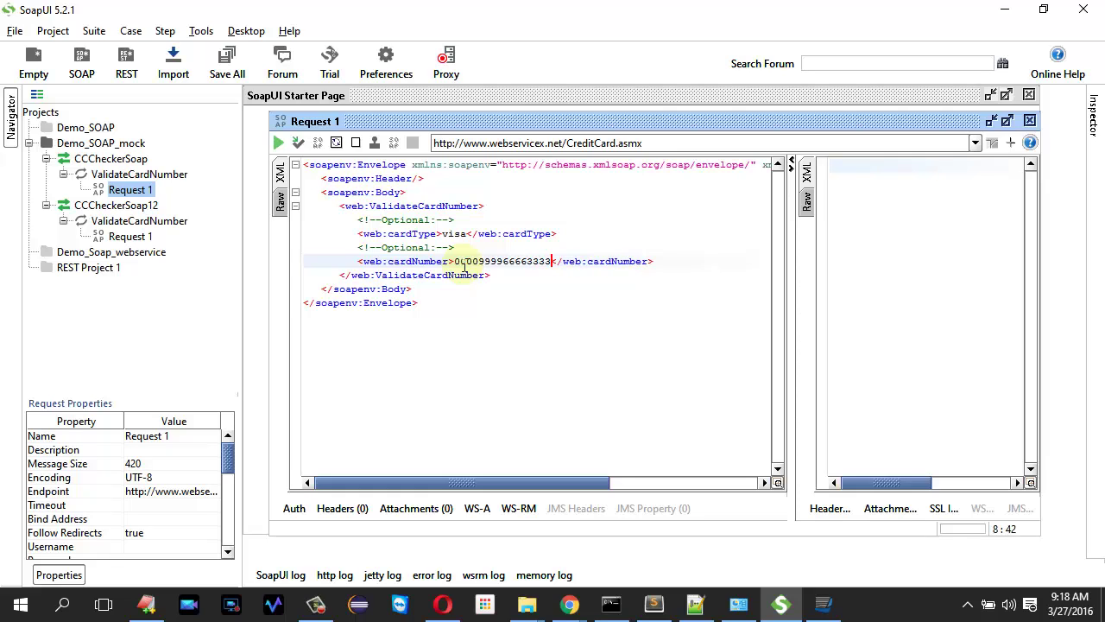
{"action": "left_click", "coordinate": [280, 143]}
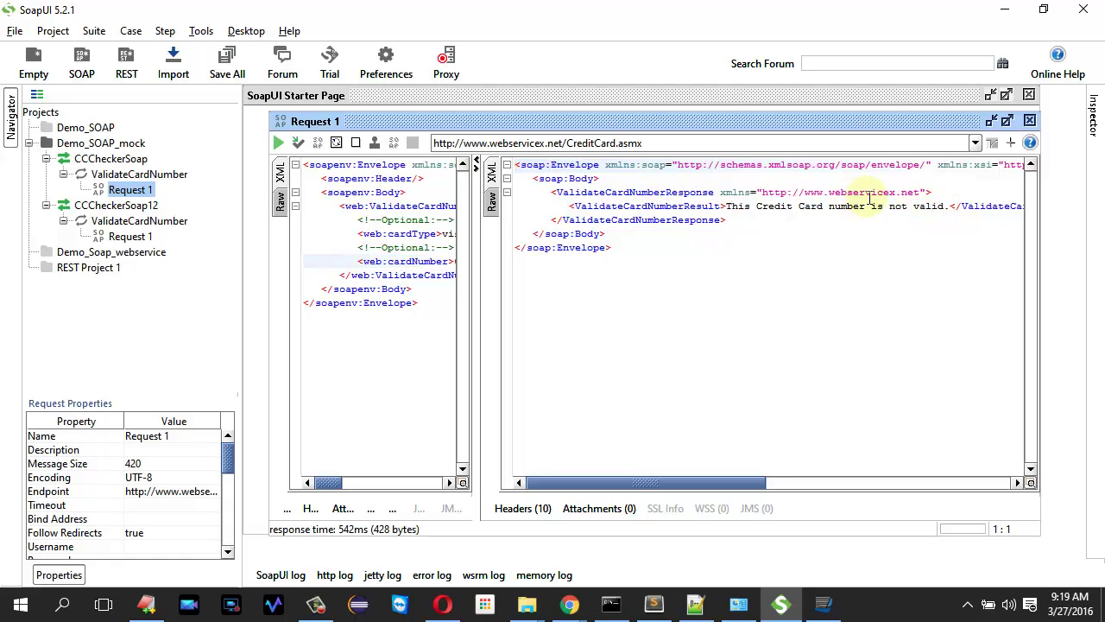
{"action": "left_click", "coordinate": [869, 198]}
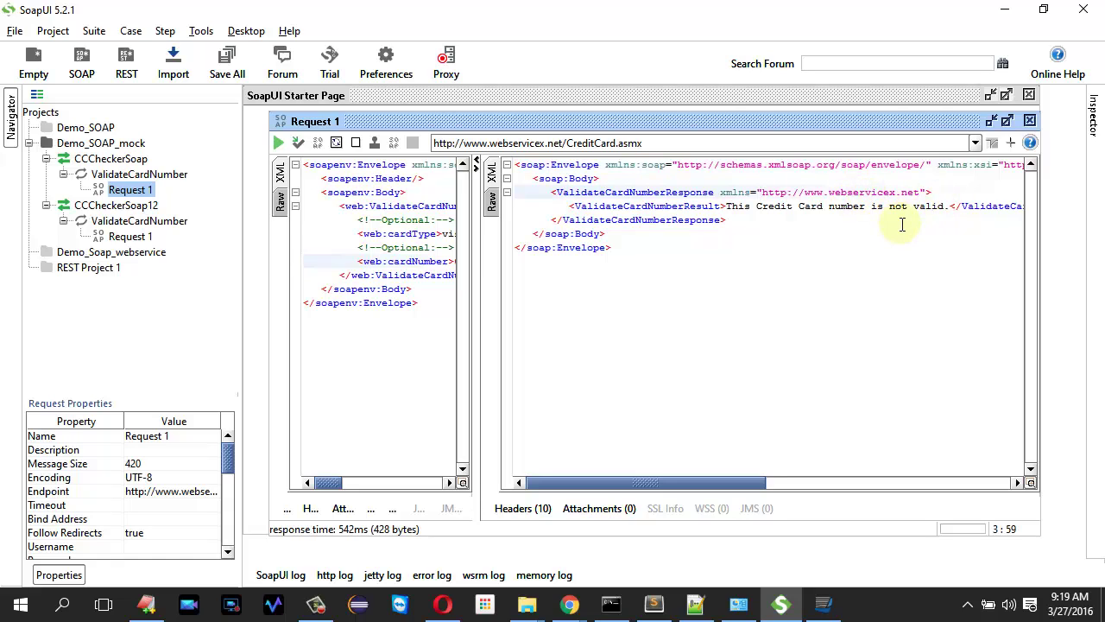
{"action": "left_click_drag", "start_coordinate": [473, 276], "coordinate": [659, 277]}
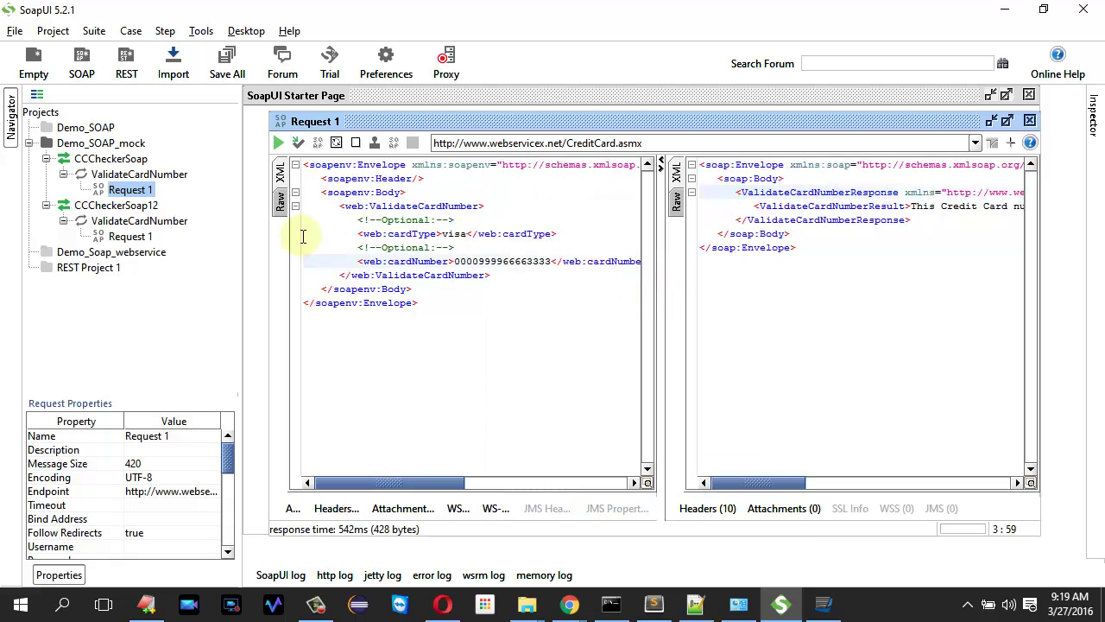
- Generate a started CCCheckerSoap mock service on port 8088 with the default name
{"action": "left_click", "coordinate": [138, 160]}
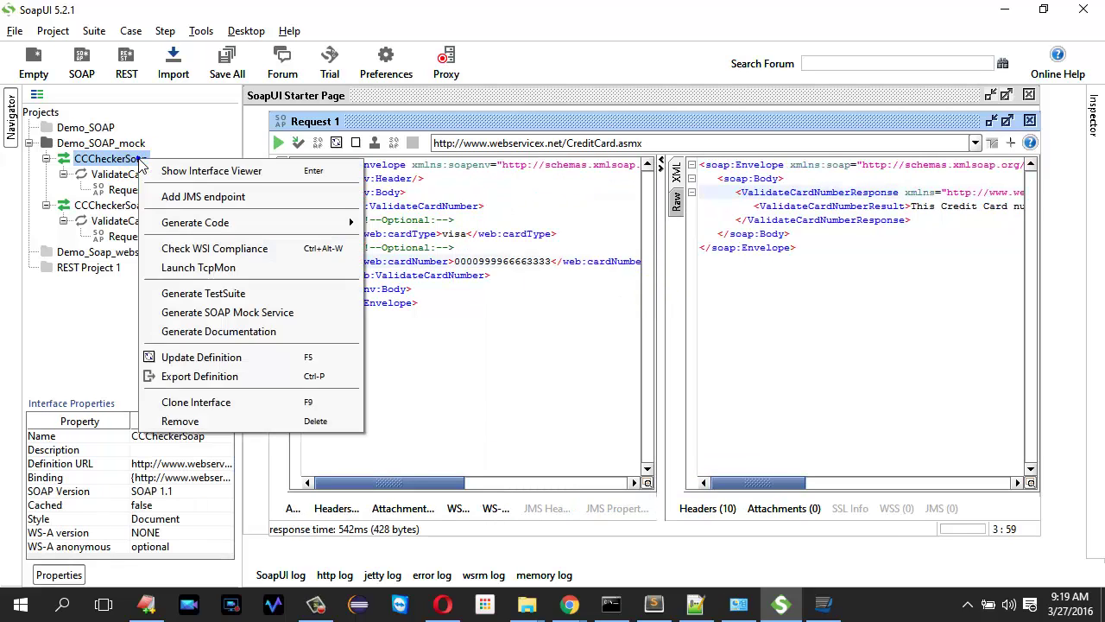
{"action": "right_click", "coordinate": [141, 161]}
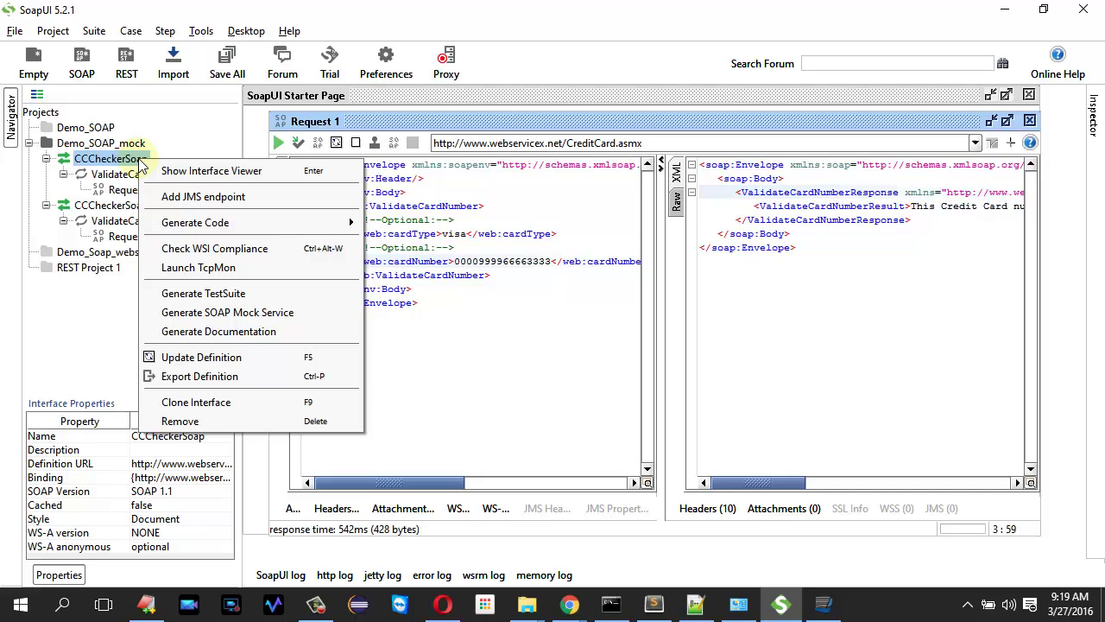
{"action": "left_click", "coordinate": [193, 316]}
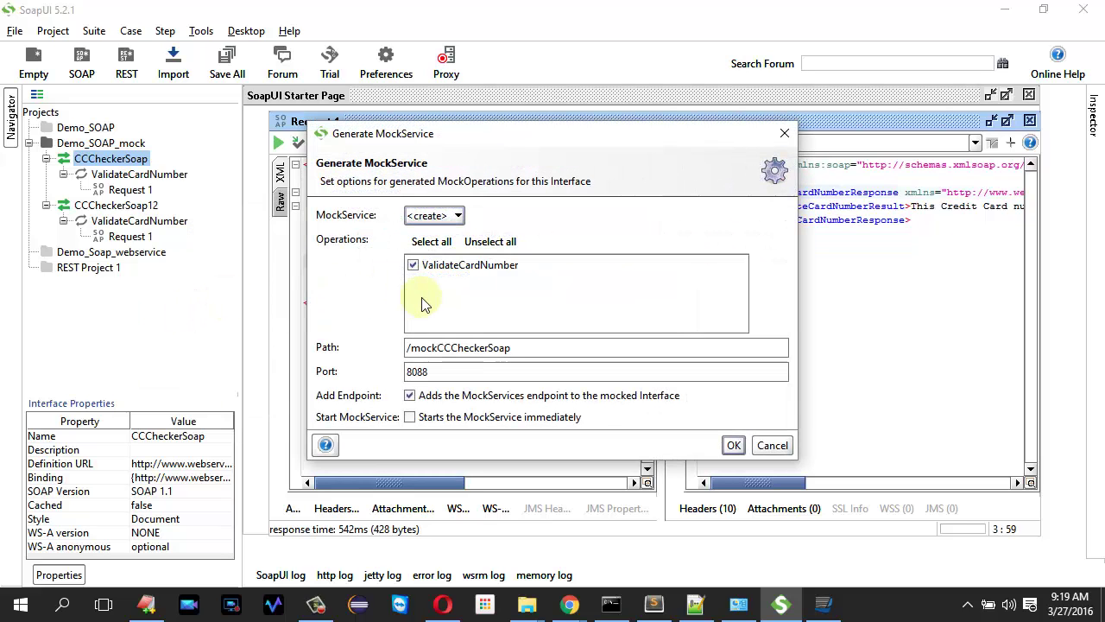
{"action": "left_click", "coordinate": [417, 373]}
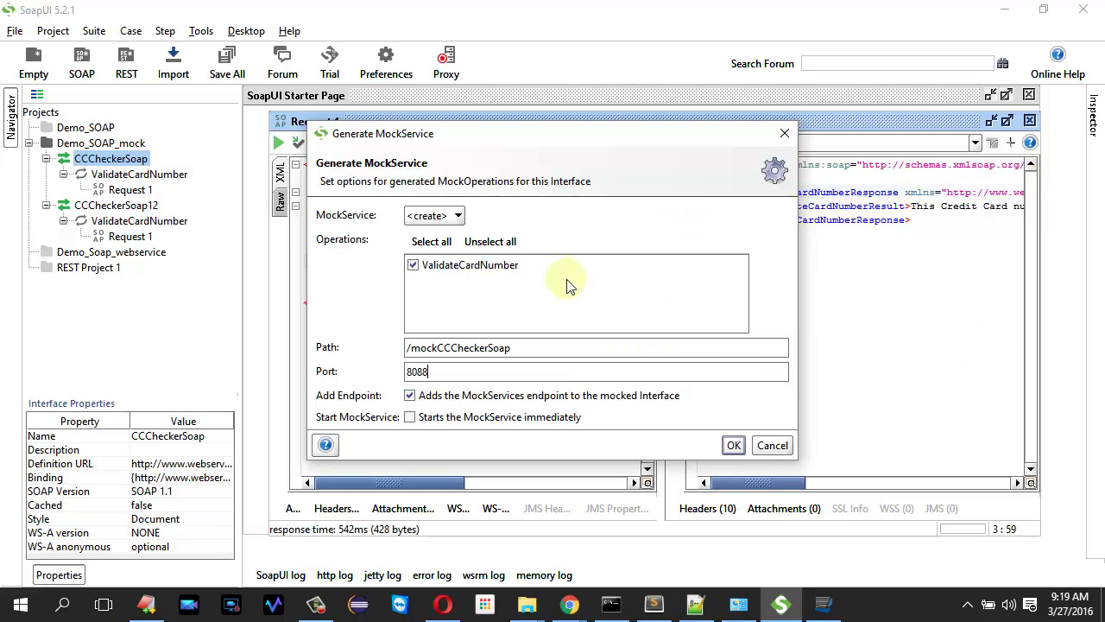
{"action": "left_click", "coordinate": [469, 418]}
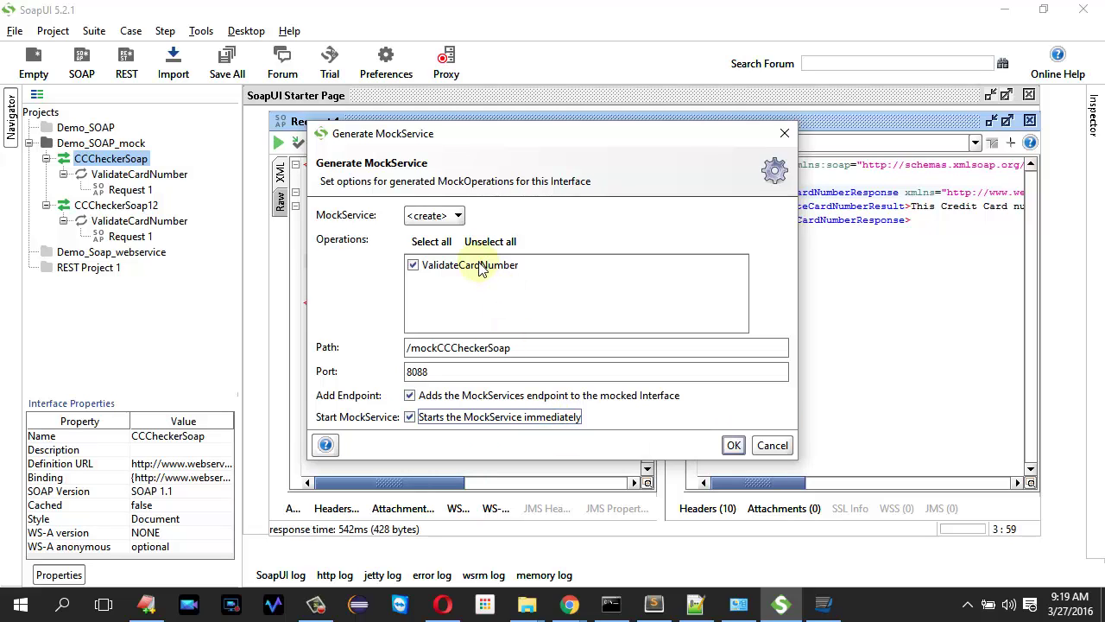
{"action": "left_click", "coordinate": [733, 445]}
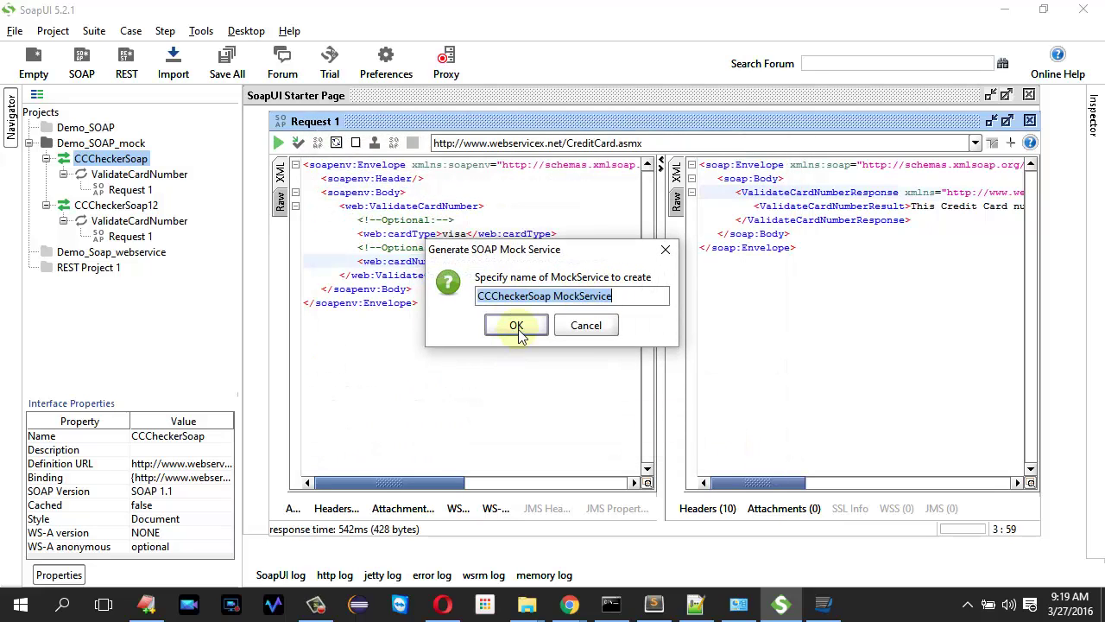
{"action": "left_click", "coordinate": [517, 328]}
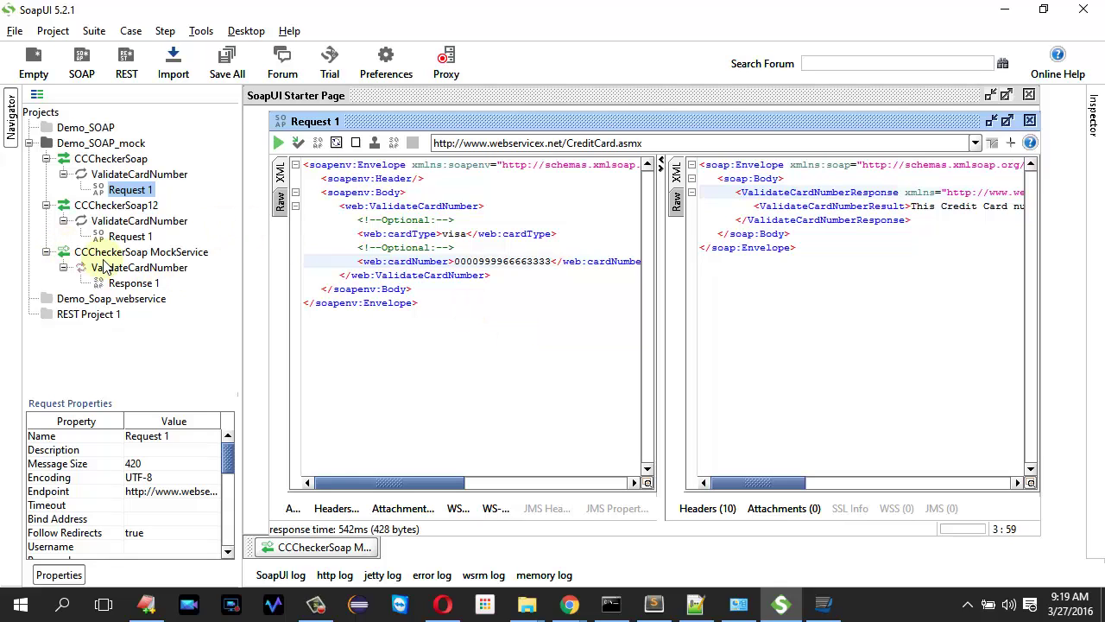
- Set mock Response 1's ValidateCardNumberResult to 'Absolutely your Card is a Valid VISA Card'
{"action": "left_click", "coordinate": [130, 282]}
{"action": "double_click", "coordinate": [132, 283]}
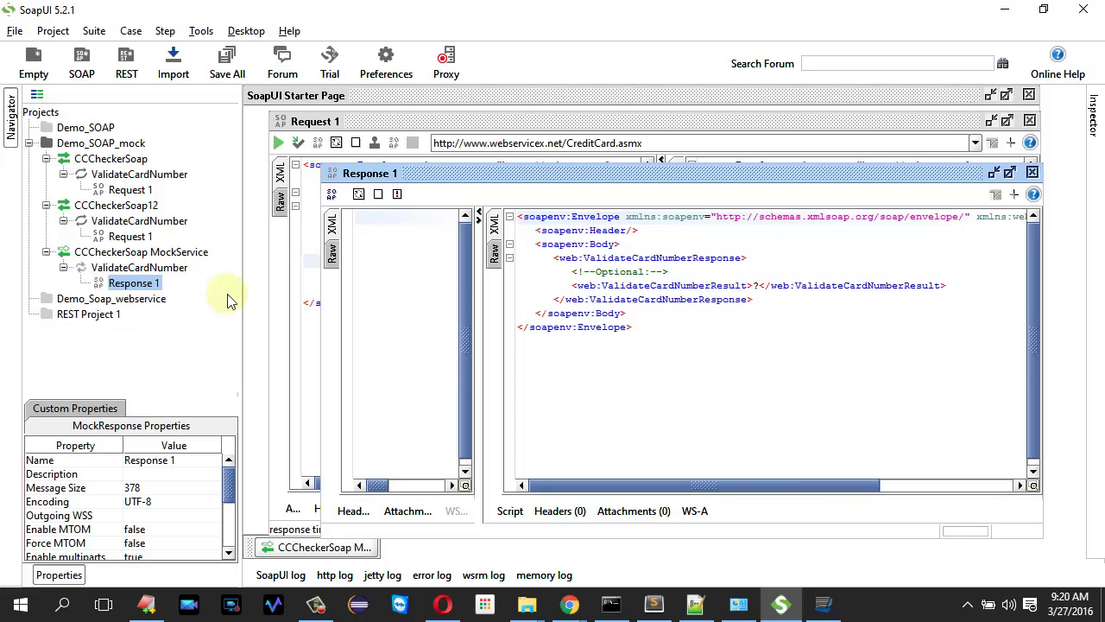
{"action": "left_click", "coordinate": [764, 285]}
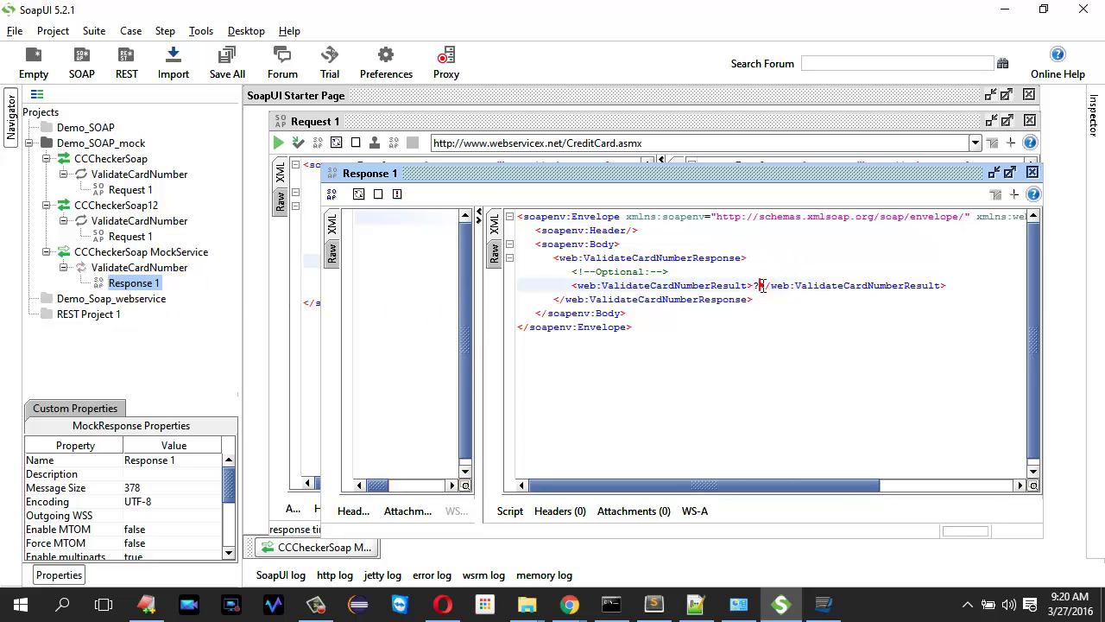
{"action": "key", "text": "BackSpace"}
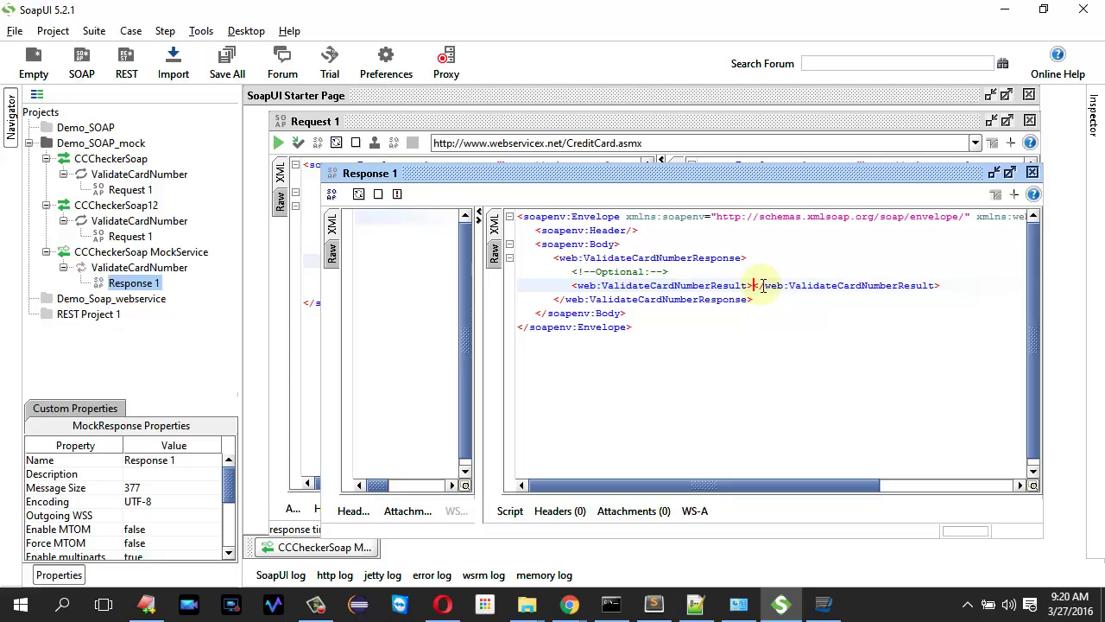
{"action": "type", "text": "Absolute"}
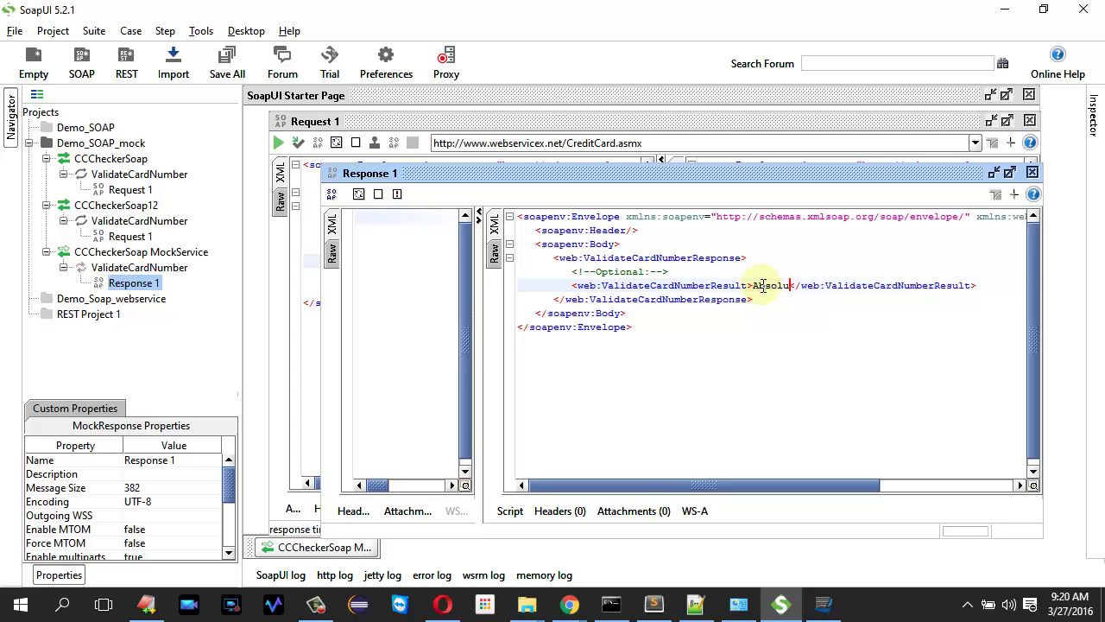
{"action": "type", "text": "ly your "}
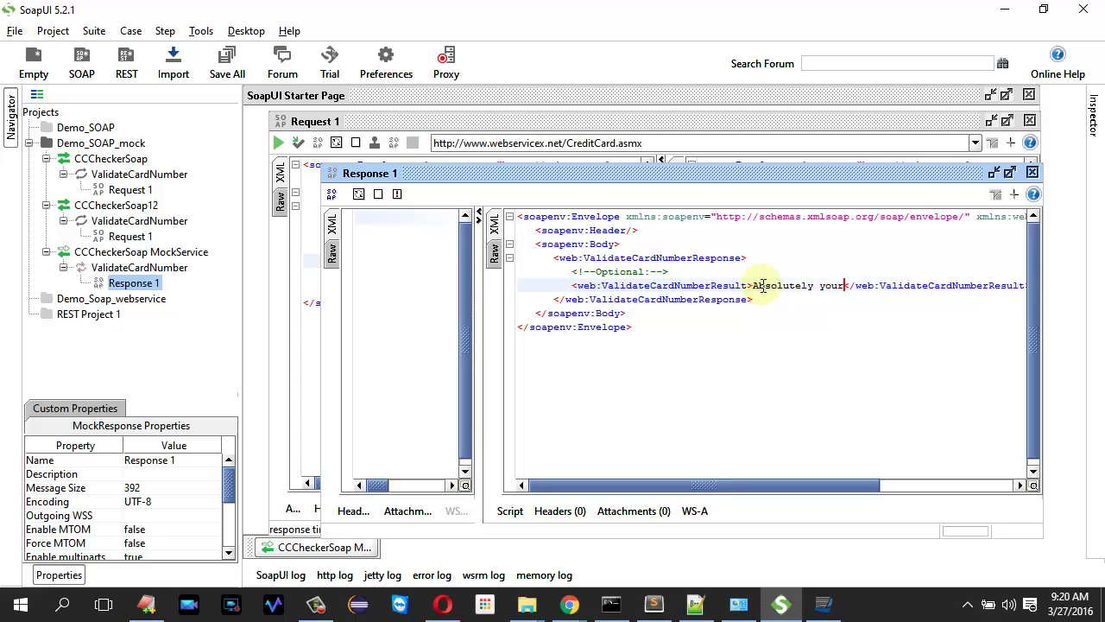
{"action": "type", "text": "Card is a Val"}
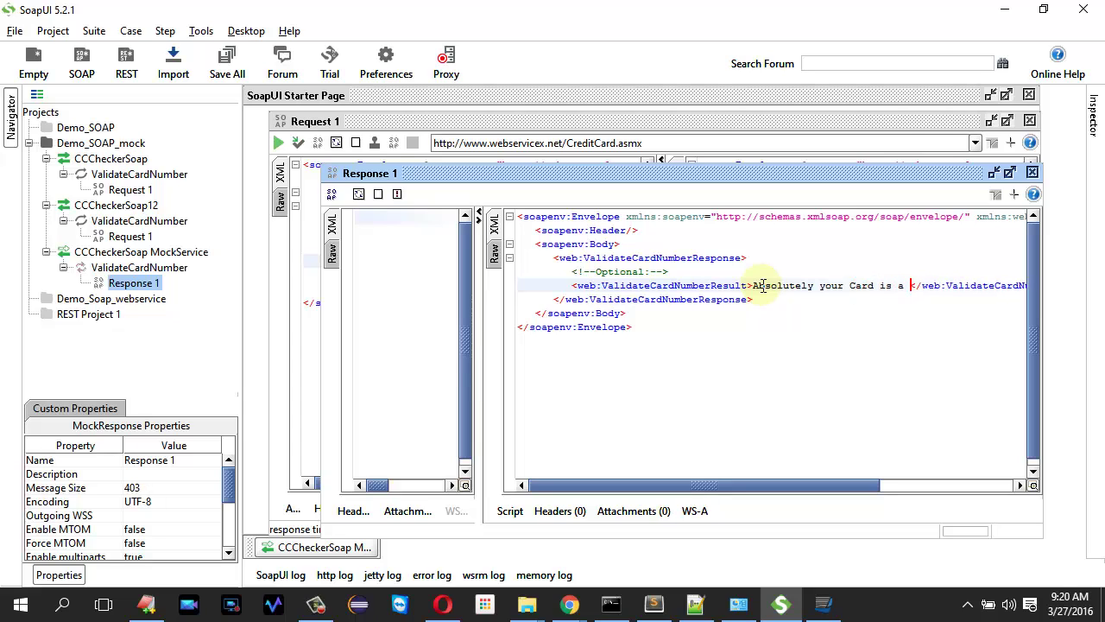
{"action": "type", "text": "id VISA Card"}
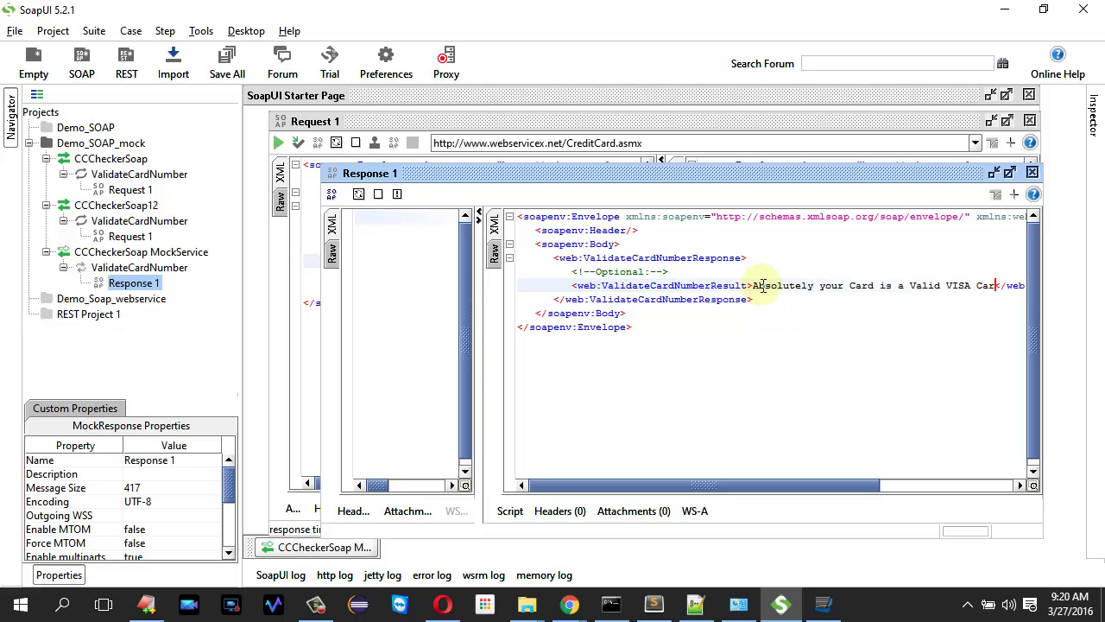
{"action": "left_click", "coordinate": [1009, 172]}
- Save all projects including Demo_SOAP_mock, then open Request 1 aimed at the mock response
{"action": "left_click", "coordinate": [228, 74]}
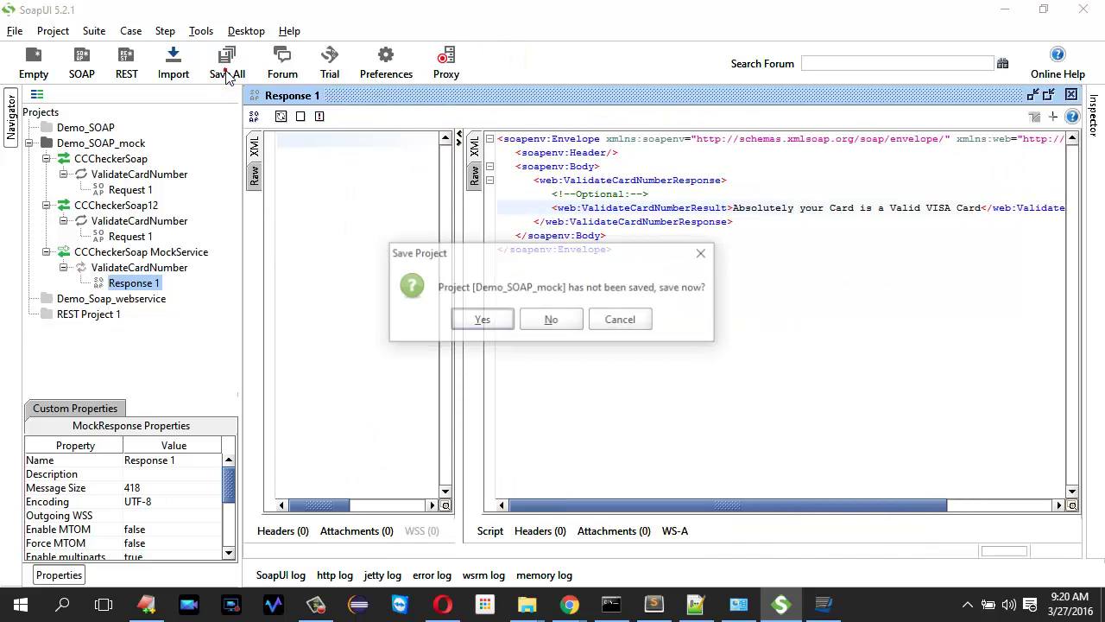
{"action": "left_click", "coordinate": [480, 318]}
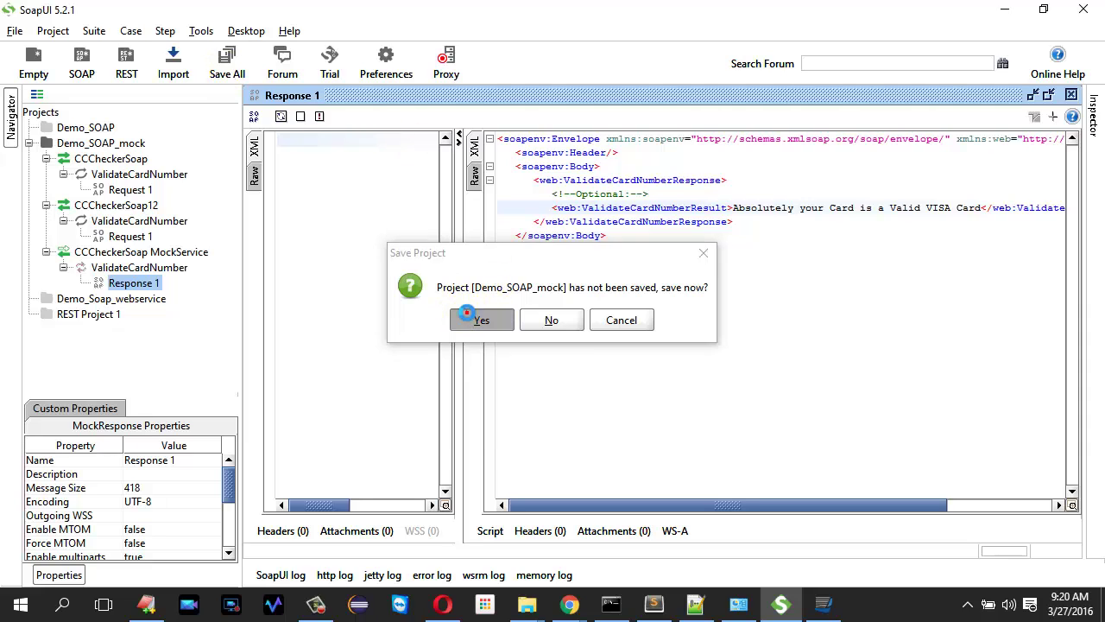
{"action": "left_click", "coordinate": [690, 424]}
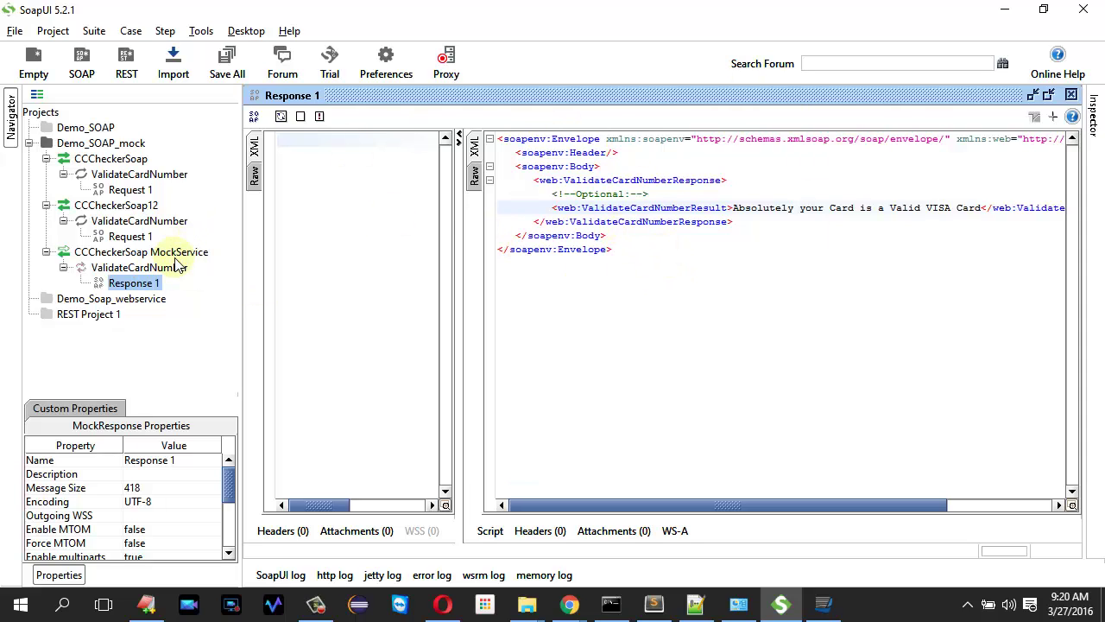
{"action": "left_click", "coordinate": [254, 117]}
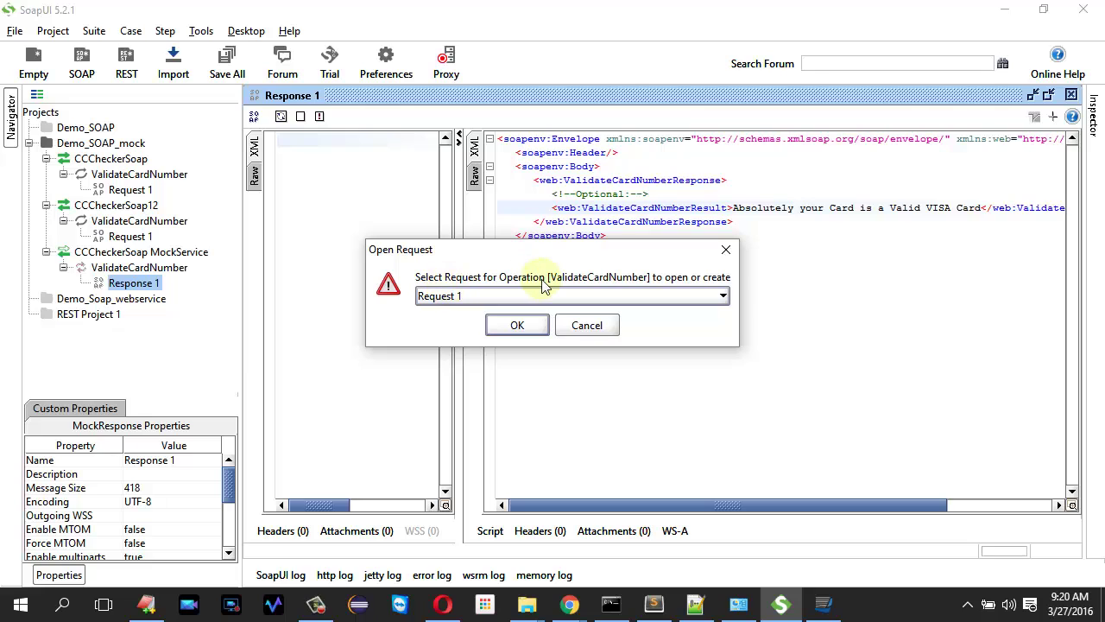
{"action": "left_click", "coordinate": [516, 325]}
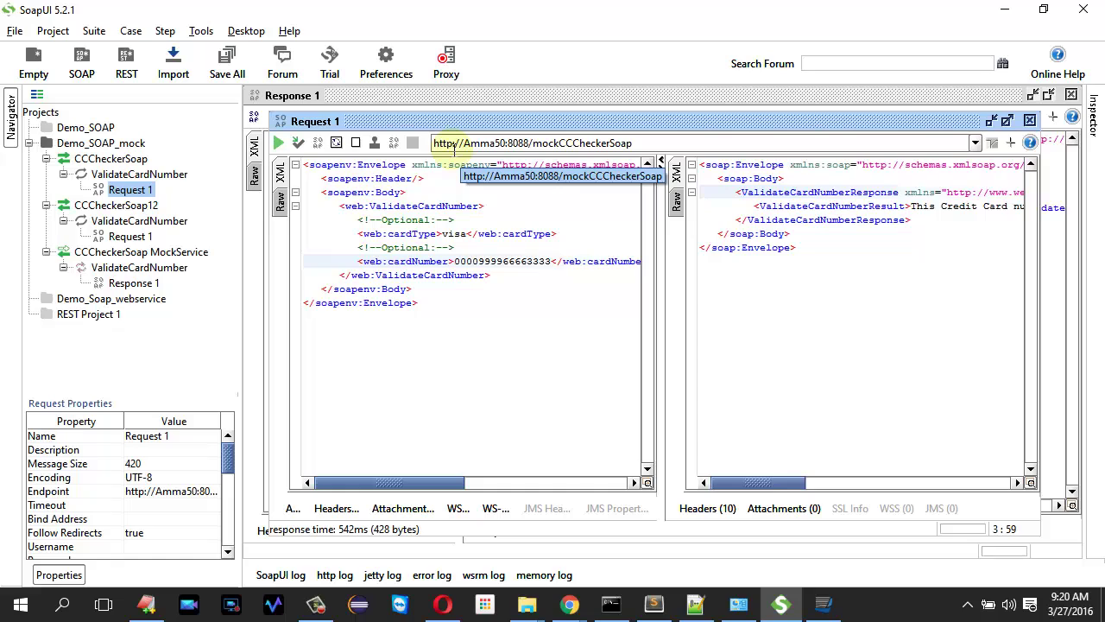
- Send Request 1 to the mock endpoint on port 8088 at /mockCCCheckerSoap
{"action": "left_click", "coordinate": [479, 149]}
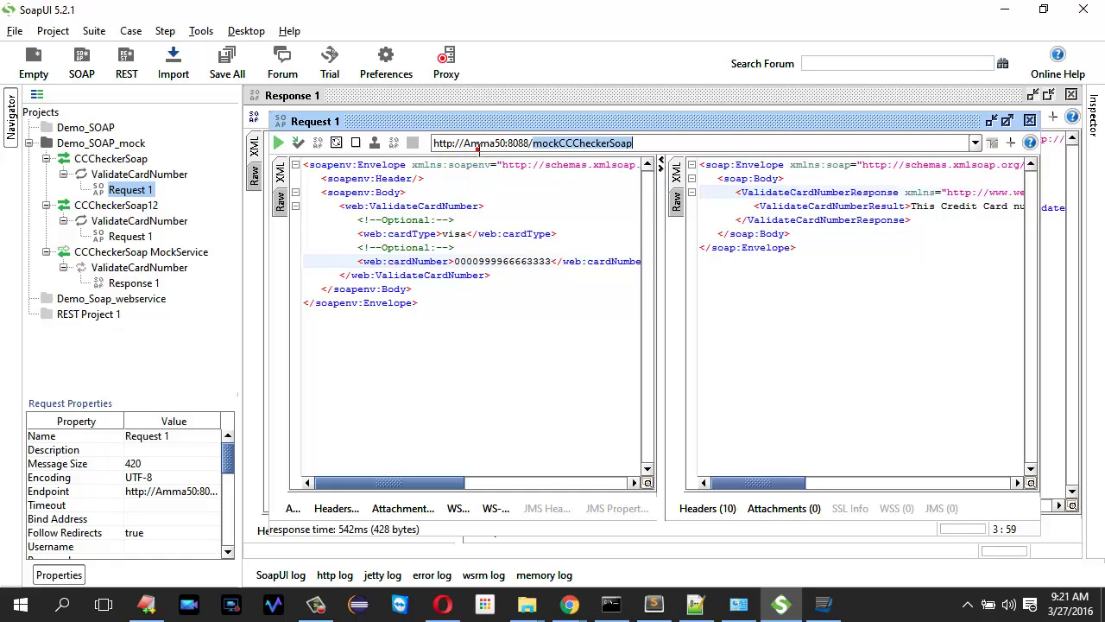
{"action": "left_click", "coordinate": [503, 143]}
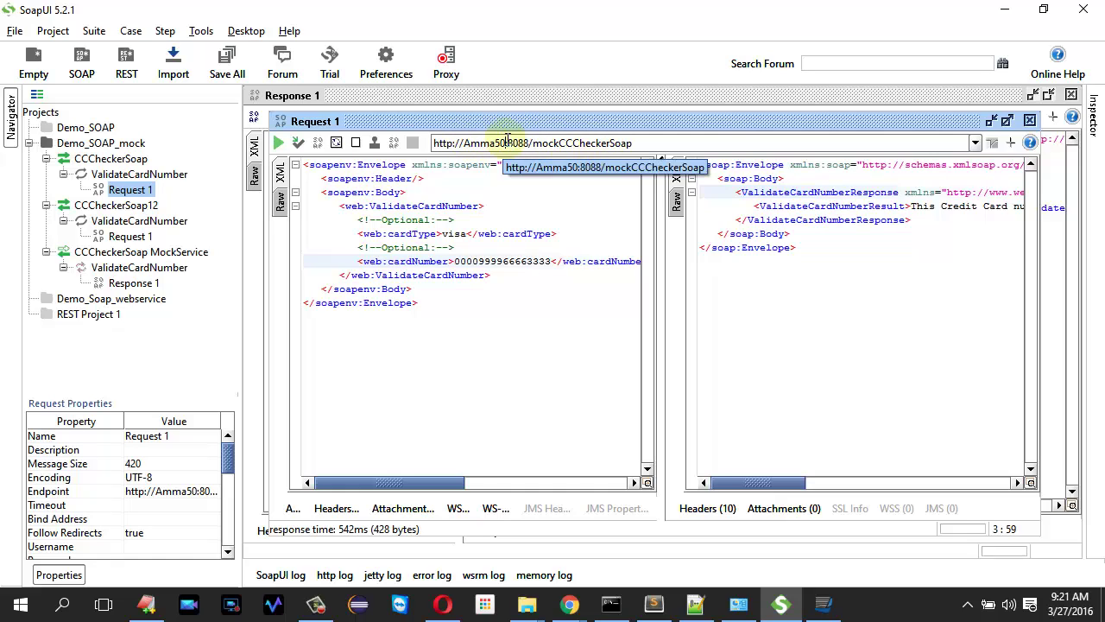
{"action": "left_click", "coordinate": [513, 140]}
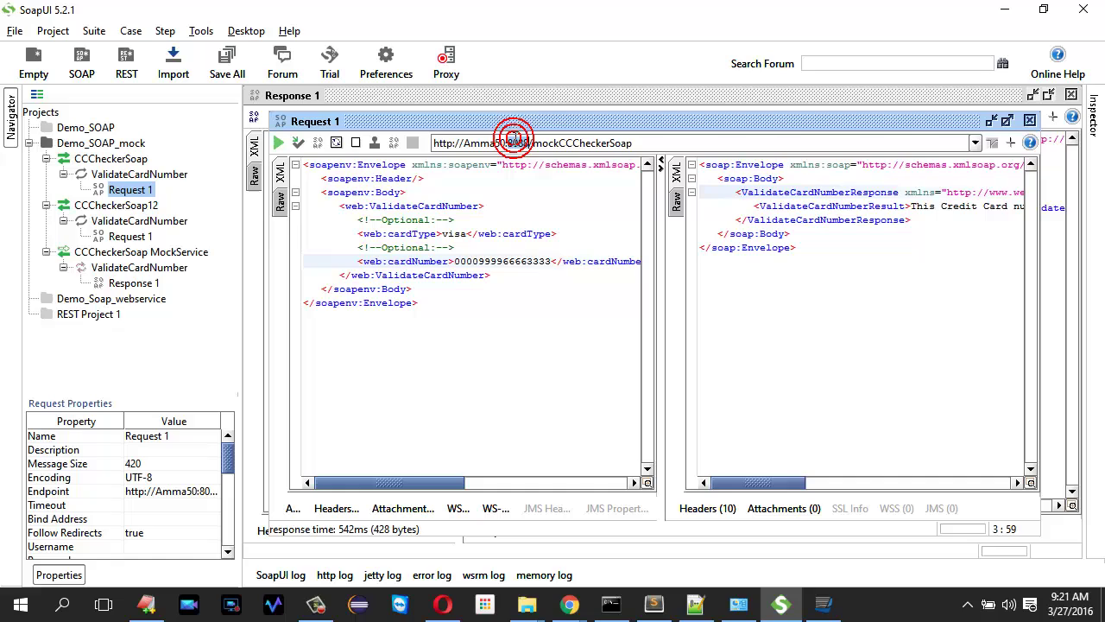
{"action": "double_click", "coordinate": [569, 143]}
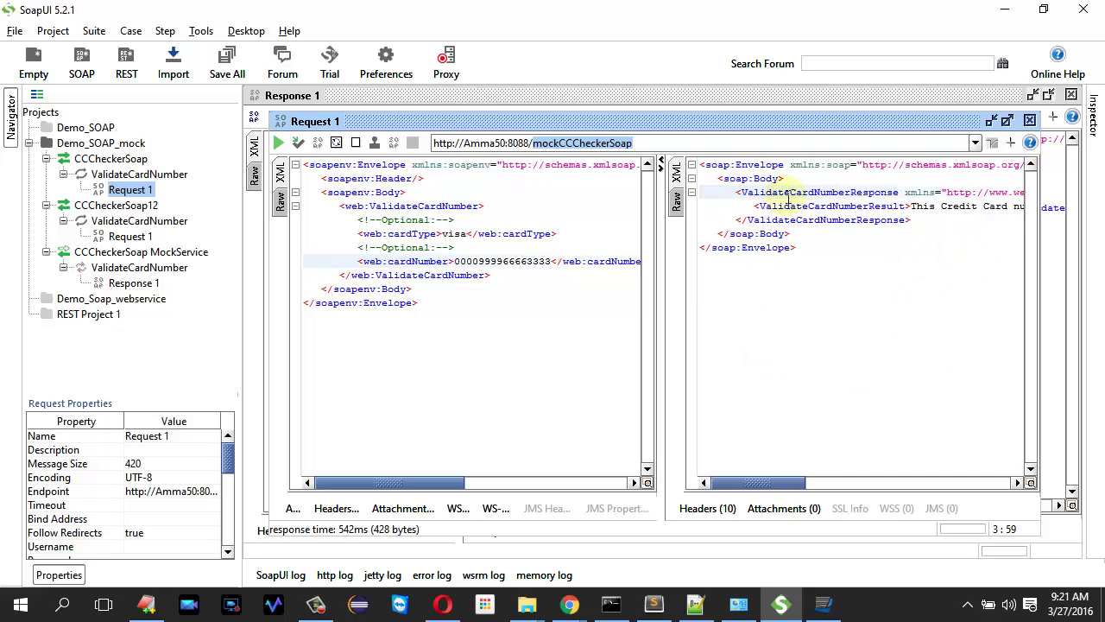
{"action": "left_click", "coordinate": [1007, 120]}
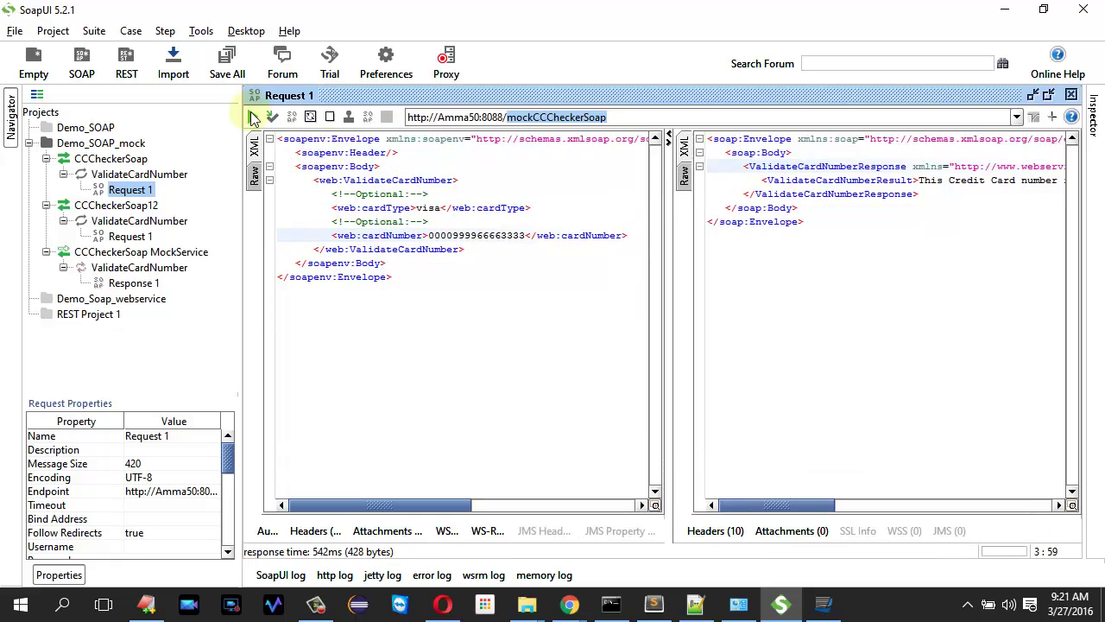
{"action": "left_click", "coordinate": [253, 117]}
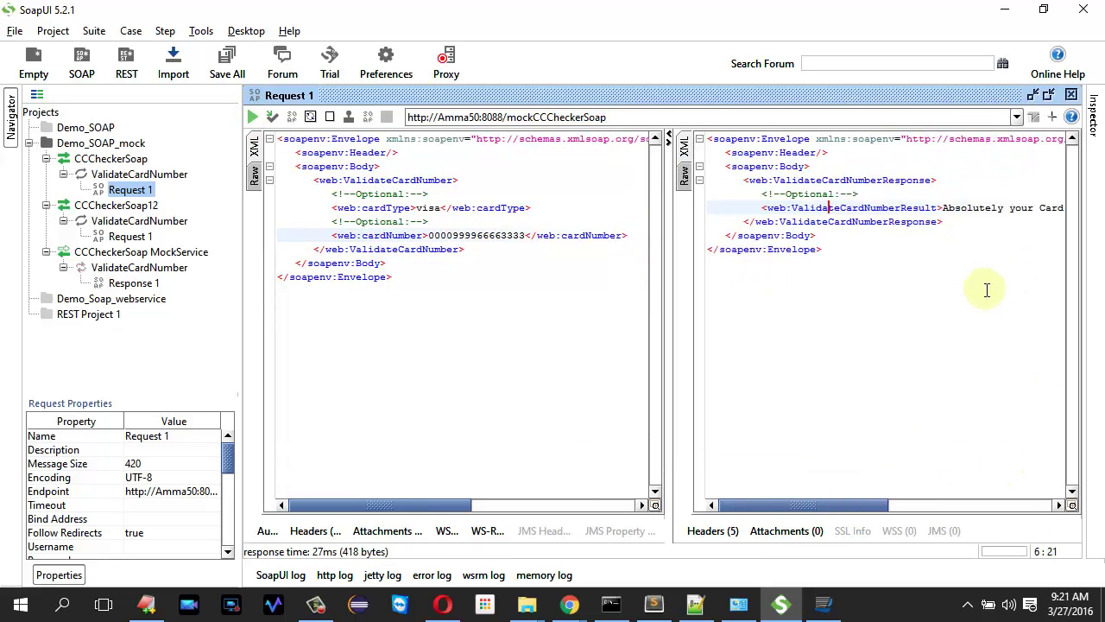
{"action": "triple_click", "coordinate": [640, 114]}
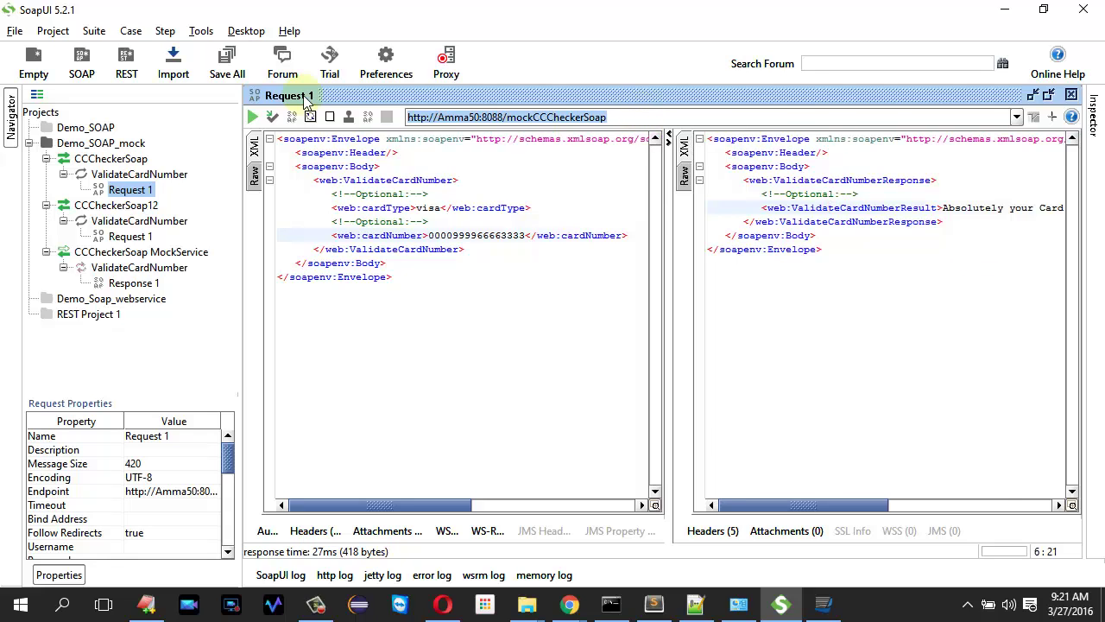
{"action": "key", "text": "ctrl+c"}
{"action": "key", "text": "alt+Tab"}
{"action": "key", "text": "ctrl+v"}
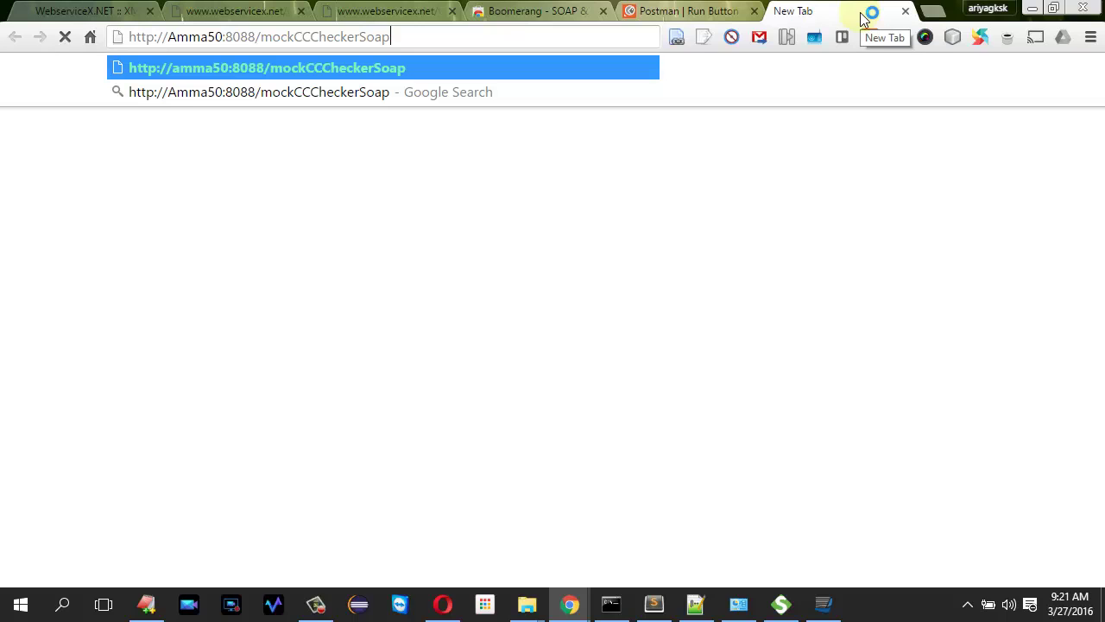
- Load amma50:8088/mockCCCheckerSoap?wsdl in Chrome and select its address for copying
{"action": "type", "text": "?ws"}
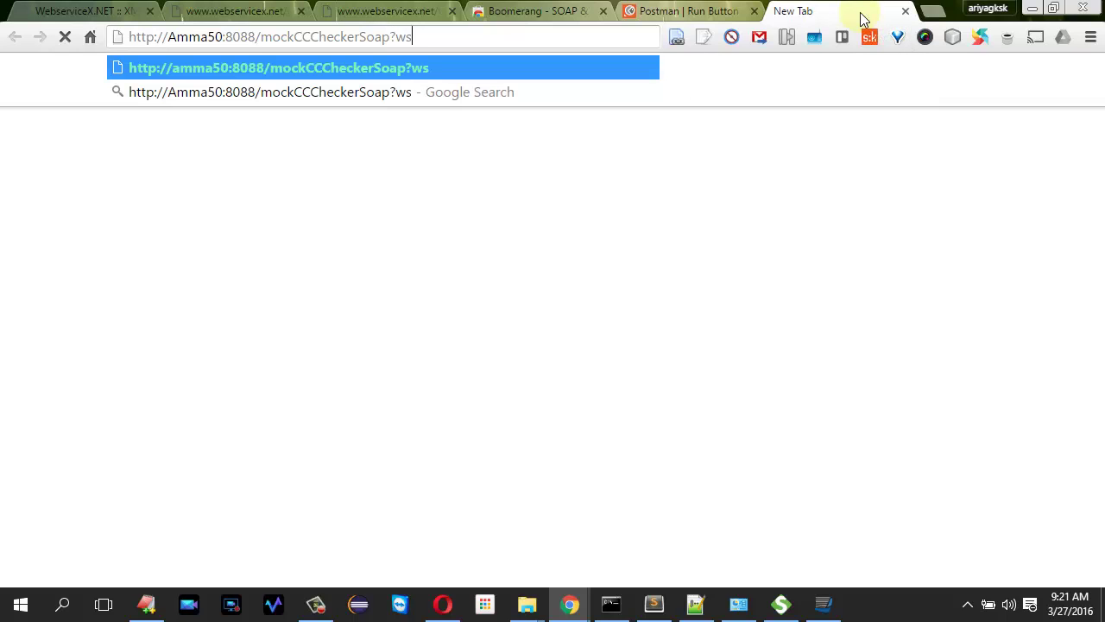
{"action": "type", "text": "dl"}
{"action": "key", "text": "Return"}
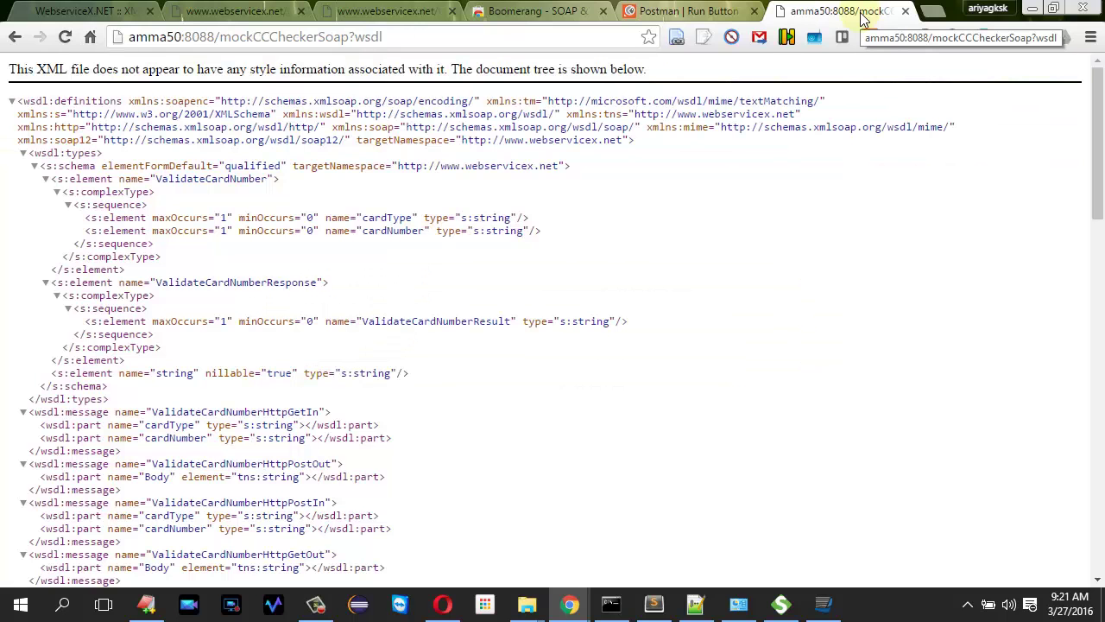
{"action": "left_click_drag", "start_coordinate": [1095, 171], "coordinate": [1102, 399]}
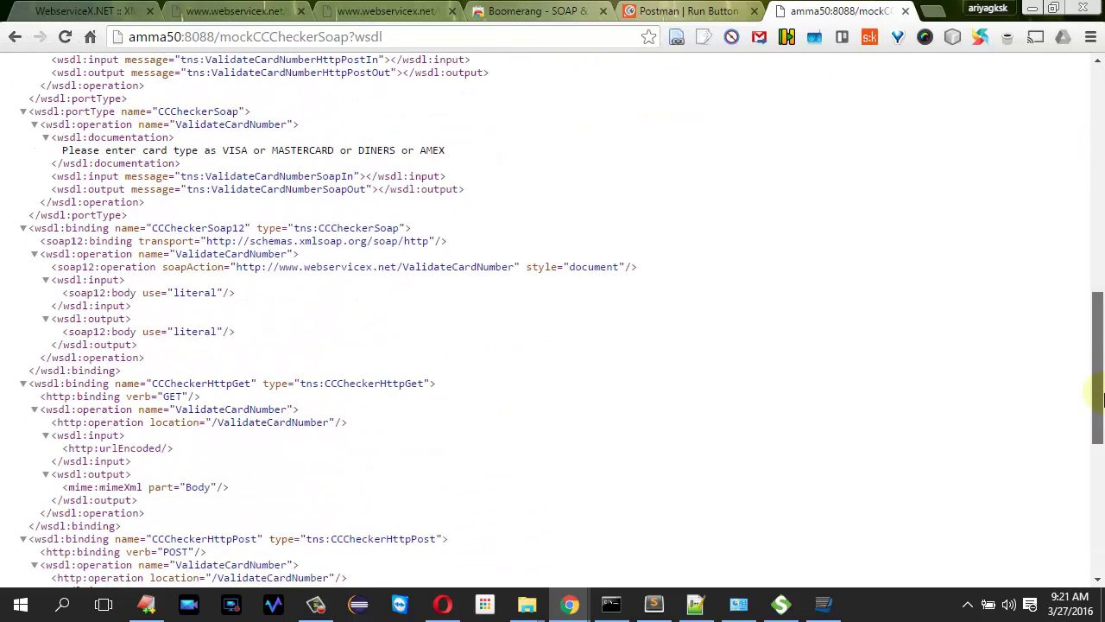
{"action": "left_click", "coordinate": [451, 37]}
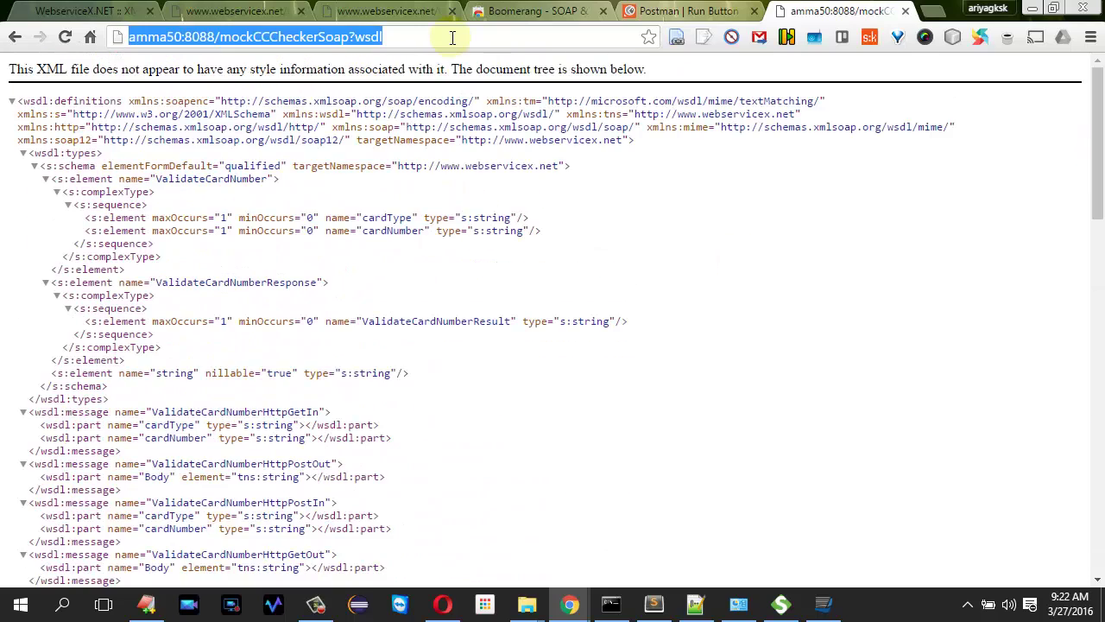
{"action": "key", "text": "alt+Tab"}
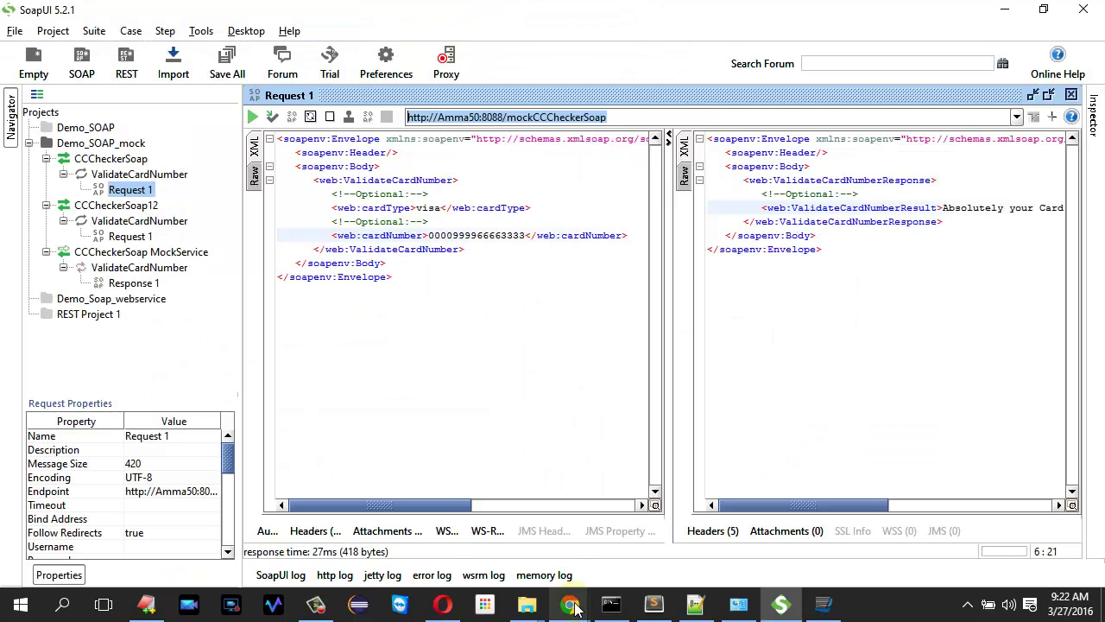
{"action": "mouse_move", "coordinate": [570, 604]}
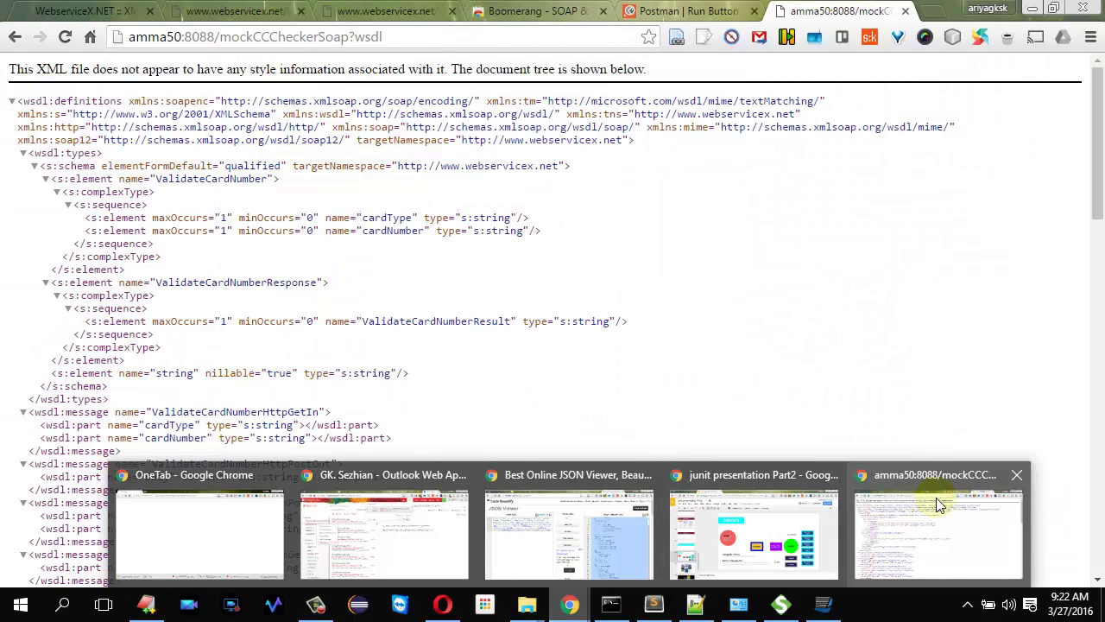
{"action": "left_click", "coordinate": [939, 505]}
- Launch Boomerang from its Web Store page and create the project demo_mock_cardValidation
{"action": "left_click", "coordinate": [499, 8]}
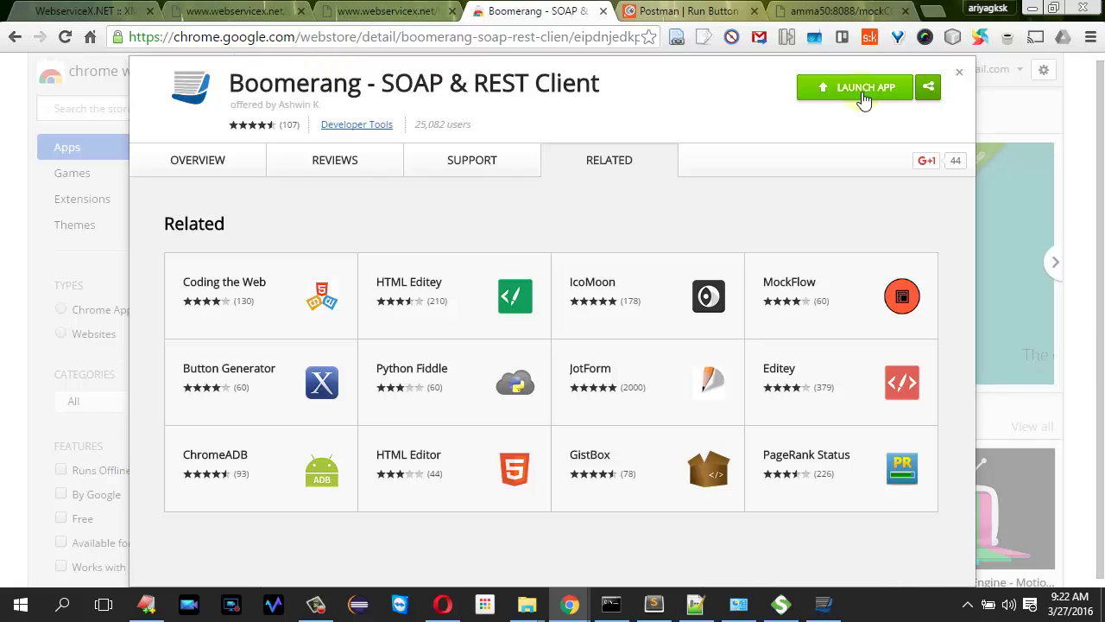
{"action": "left_click", "coordinate": [841, 613]}
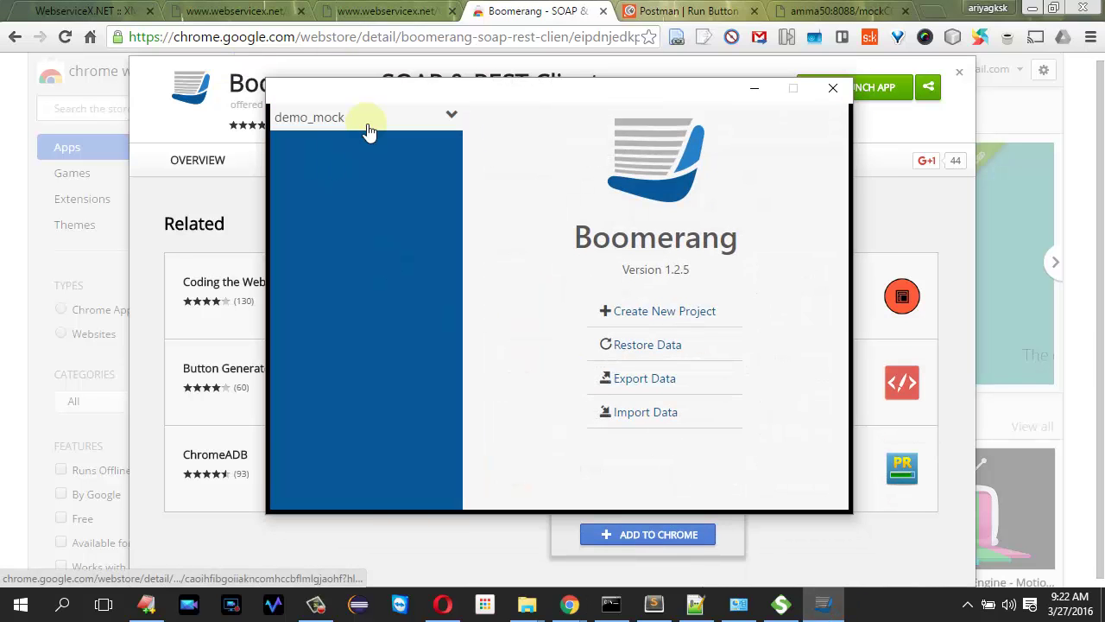
{"action": "left_click", "coordinate": [652, 312]}
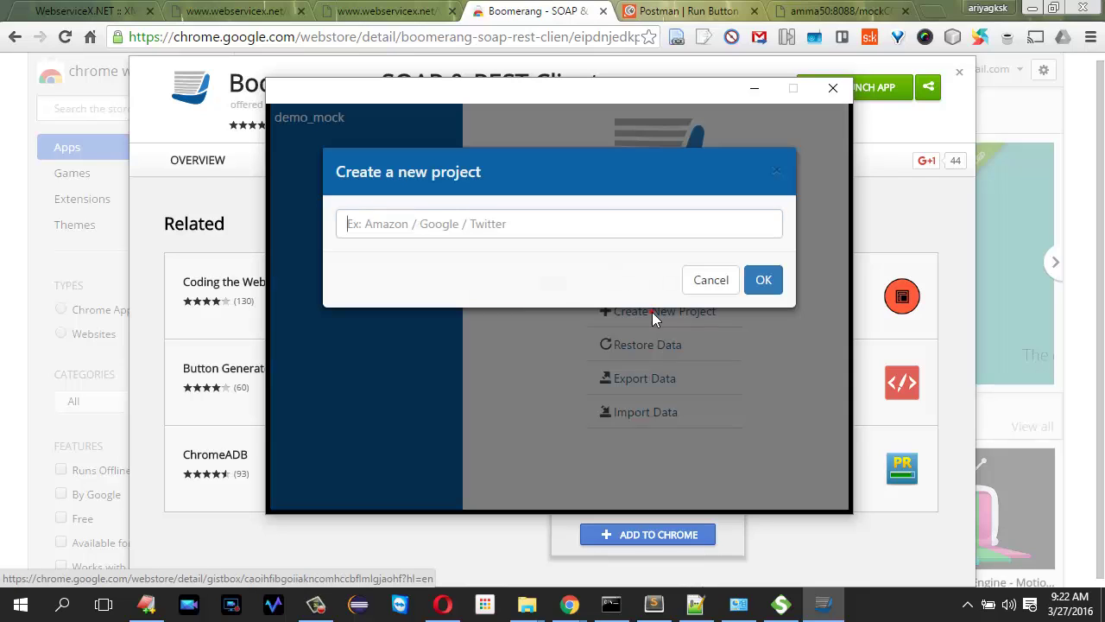
{"action": "type", "text": "d"}
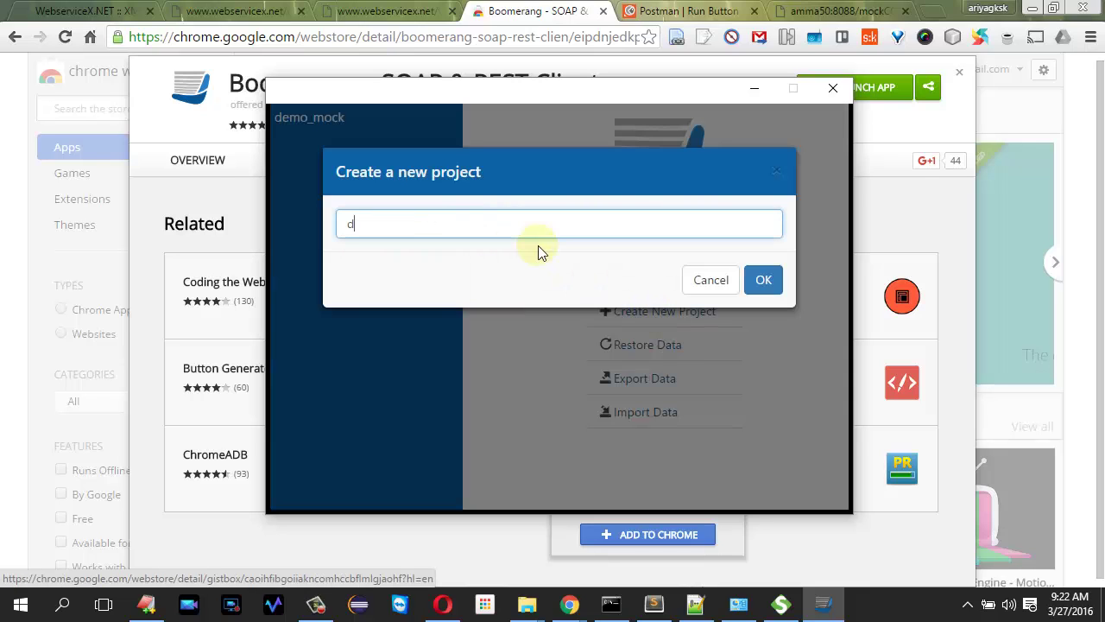
{"action": "type", "text": "emo_mock_cardValidation"}
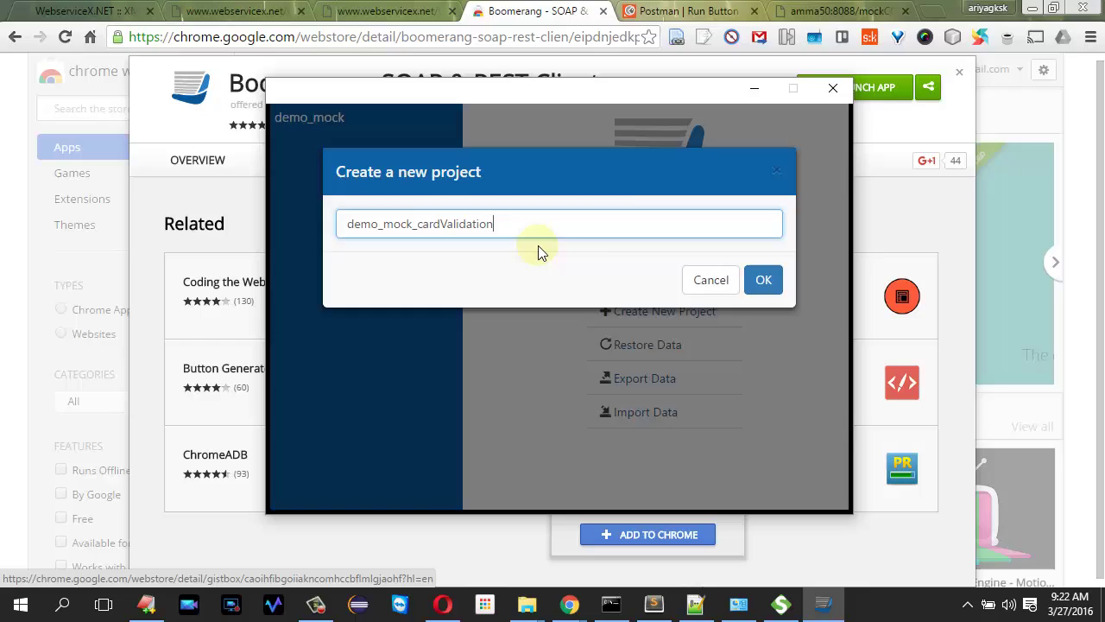
{"action": "key", "text": "Return"}
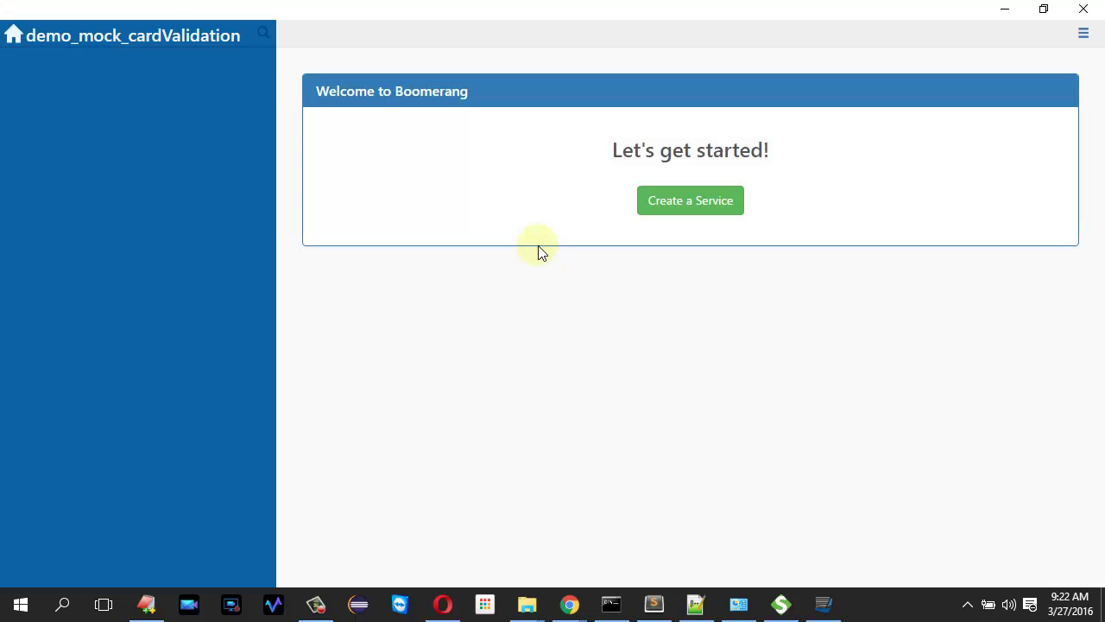
- Add a SOAP service named CardMockService using the pasted mock ?wsdl URL
{"action": "left_click", "coordinate": [723, 200]}
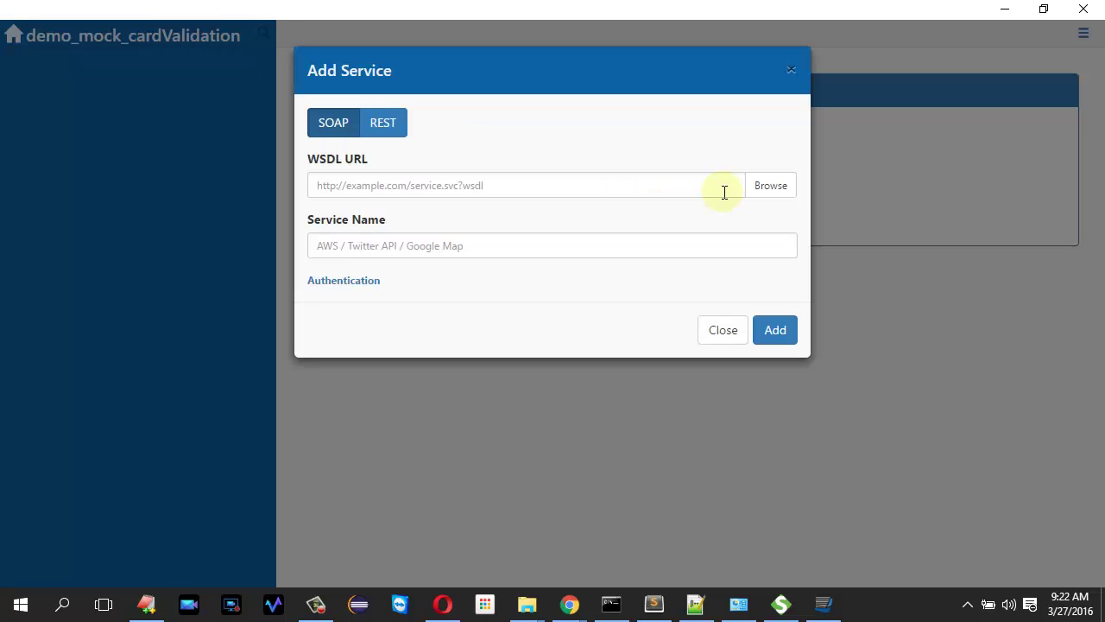
{"action": "left_click", "coordinate": [614, 185]}
{"action": "key", "text": "ctrl+v"}
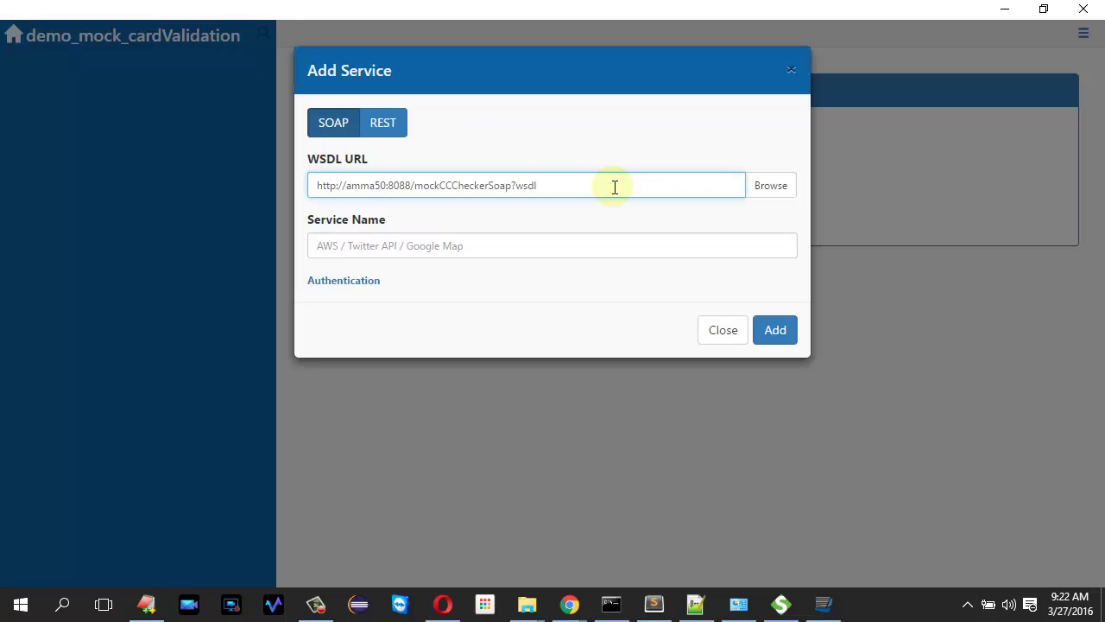
{"action": "left_click", "coordinate": [423, 245]}
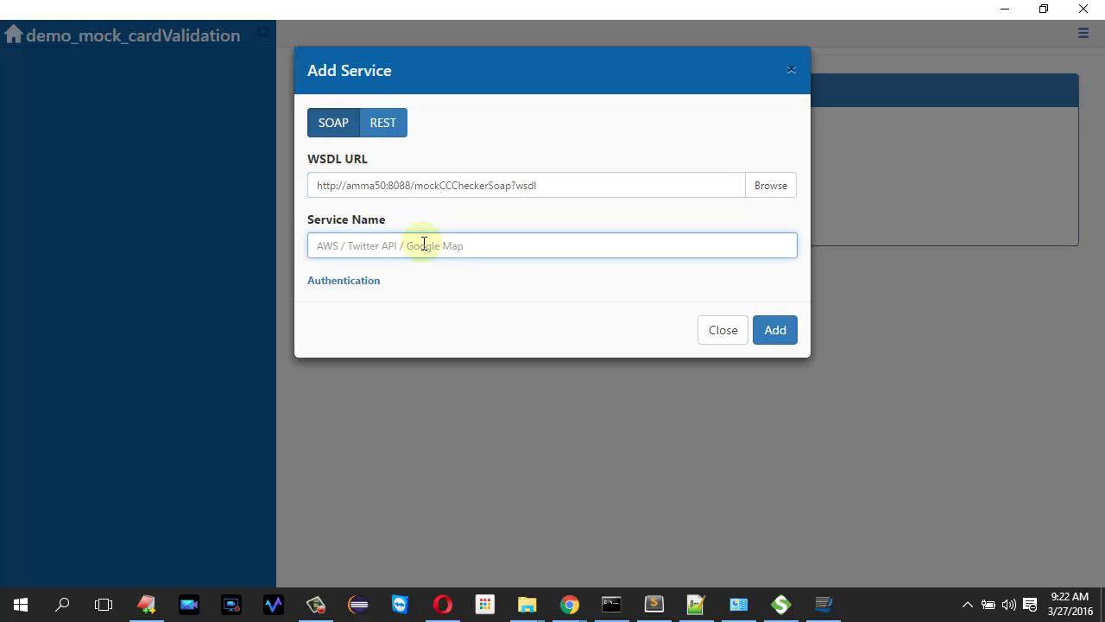
{"action": "type", "text": "CardMockService"}
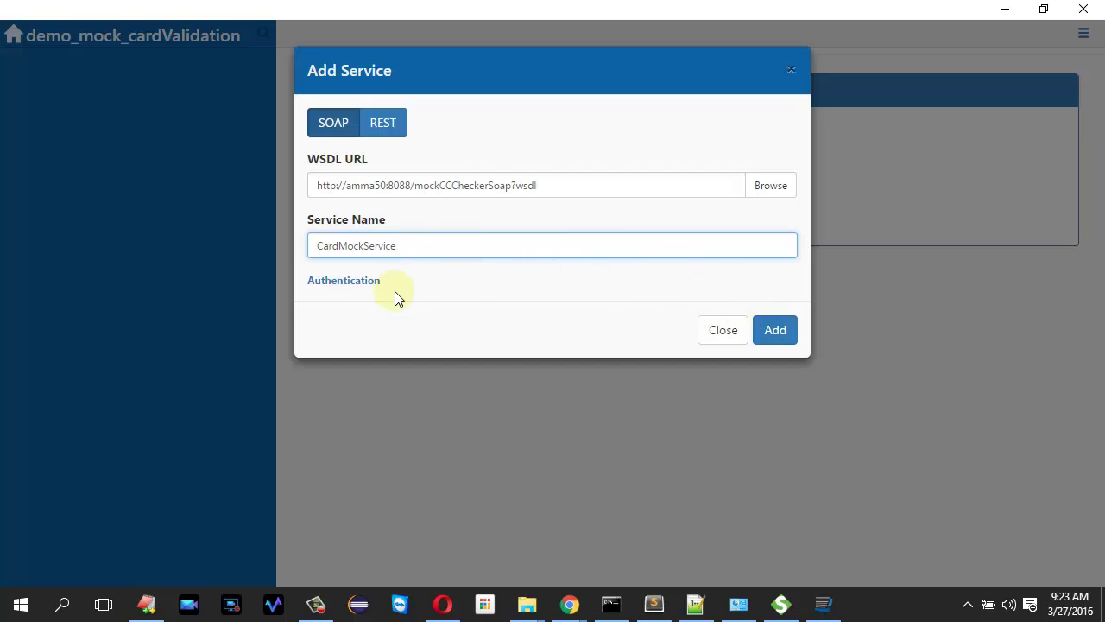
{"action": "left_click", "coordinate": [772, 335]}
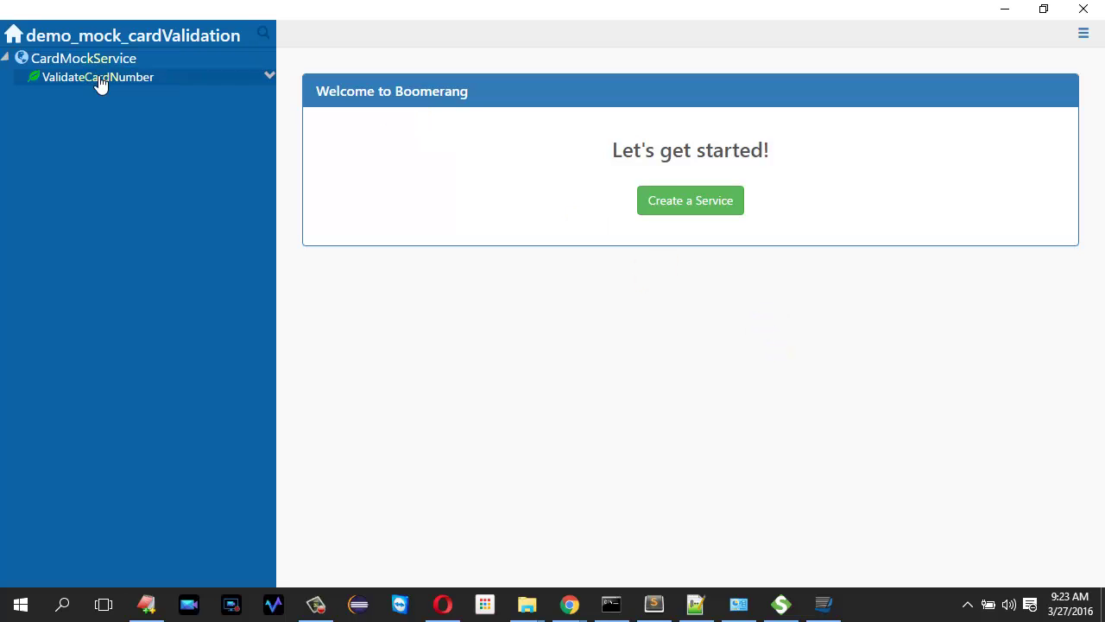
- Create a new ValidateCardNumber request for the mock service in Boomerang
{"action": "left_click", "coordinate": [270, 76]}
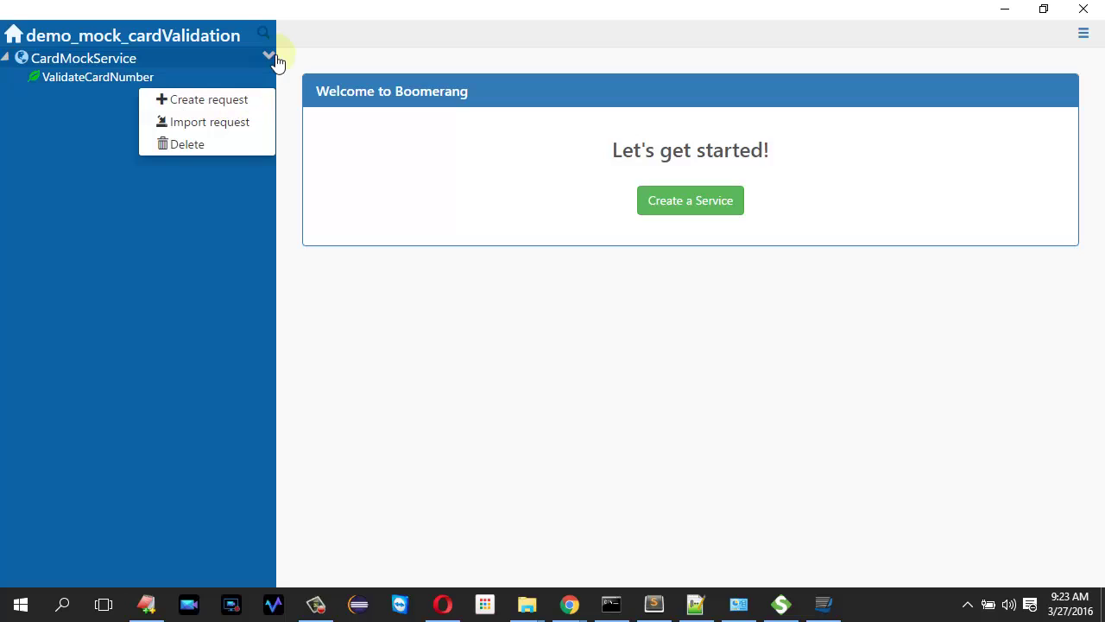
{"action": "left_click", "coordinate": [215, 105]}
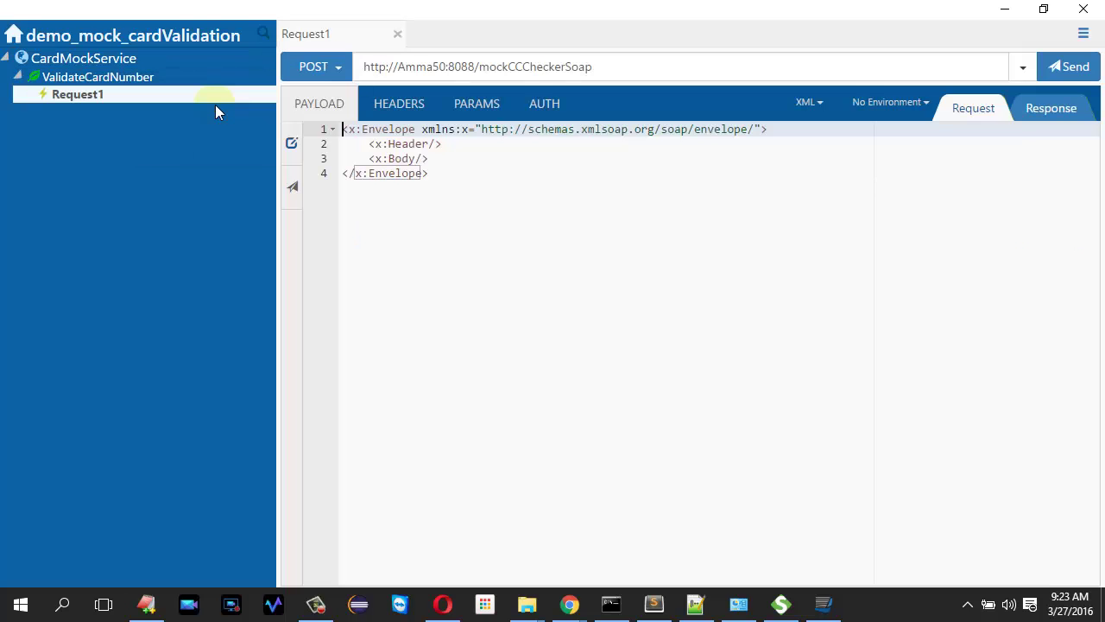
{"action": "left_click", "coordinate": [462, 174]}
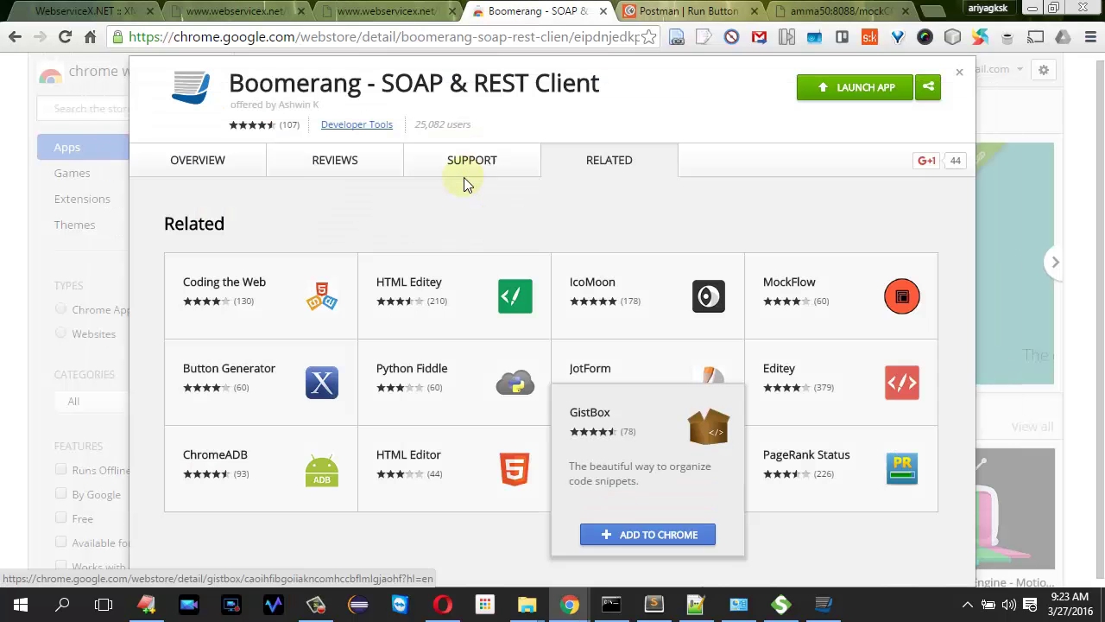
- Paste SoapUI's request envelope into the payload and send it, getting 200 'Absolutely your Card is a Valid VISA Card'
{"action": "key", "text": "alt+Tab"}
{"action": "key", "text": "Tab"}
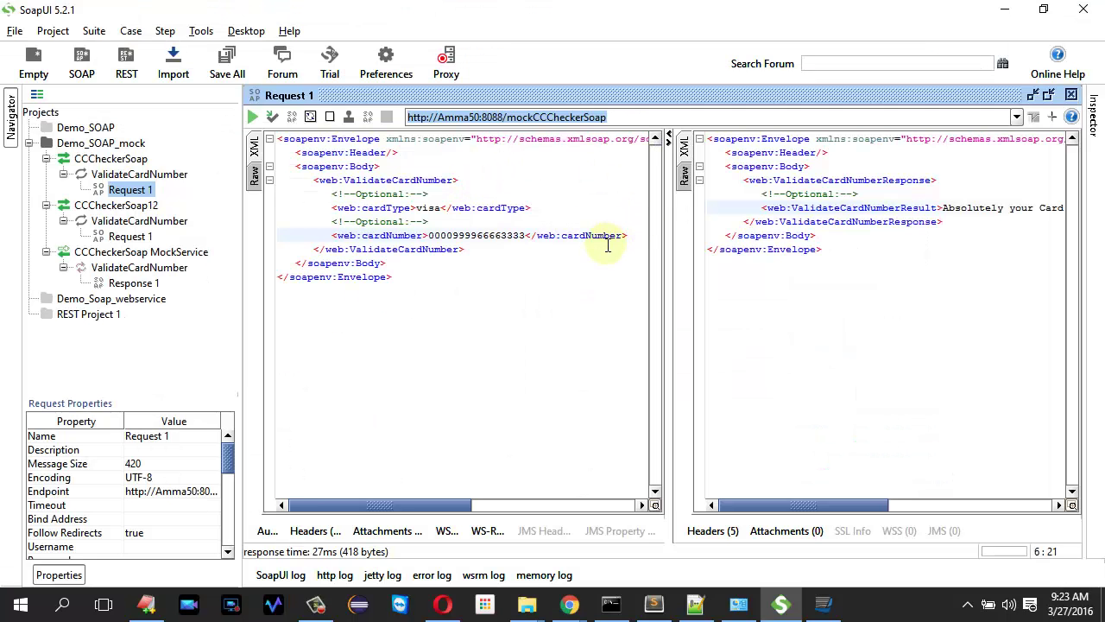
{"action": "key", "text": "ctrl+a"}
{"action": "key", "text": "ctrl+c"}
{"action": "key", "text": "alt+Tab"}
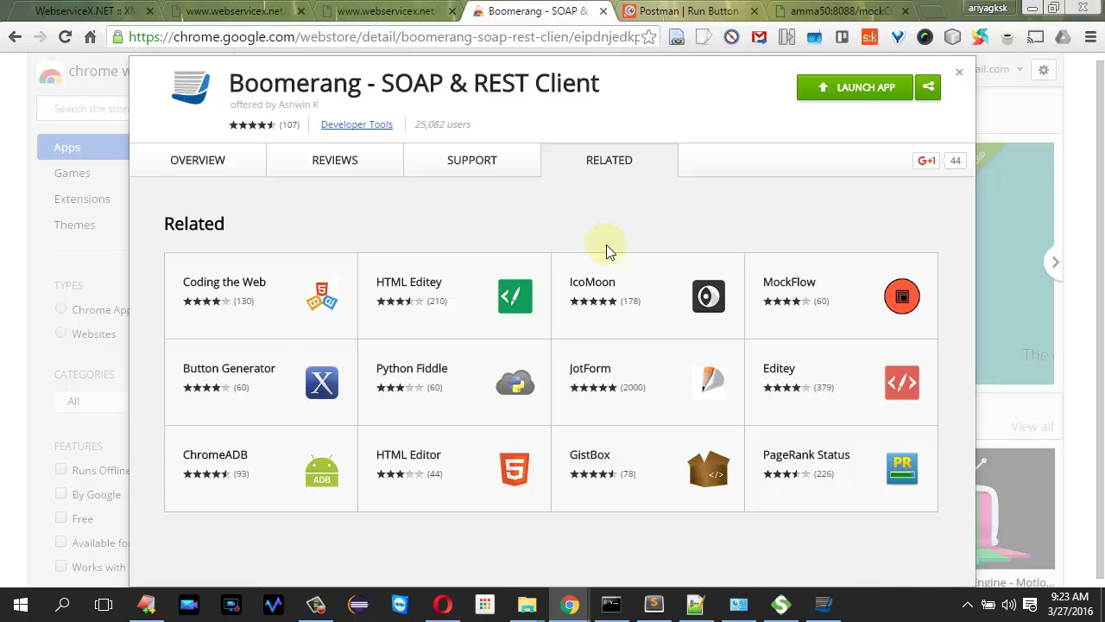
{"action": "key", "text": "alt+Tab"}
{"action": "key", "text": "ctrl+a"}
{"action": "key", "text": "ctrl+v"}
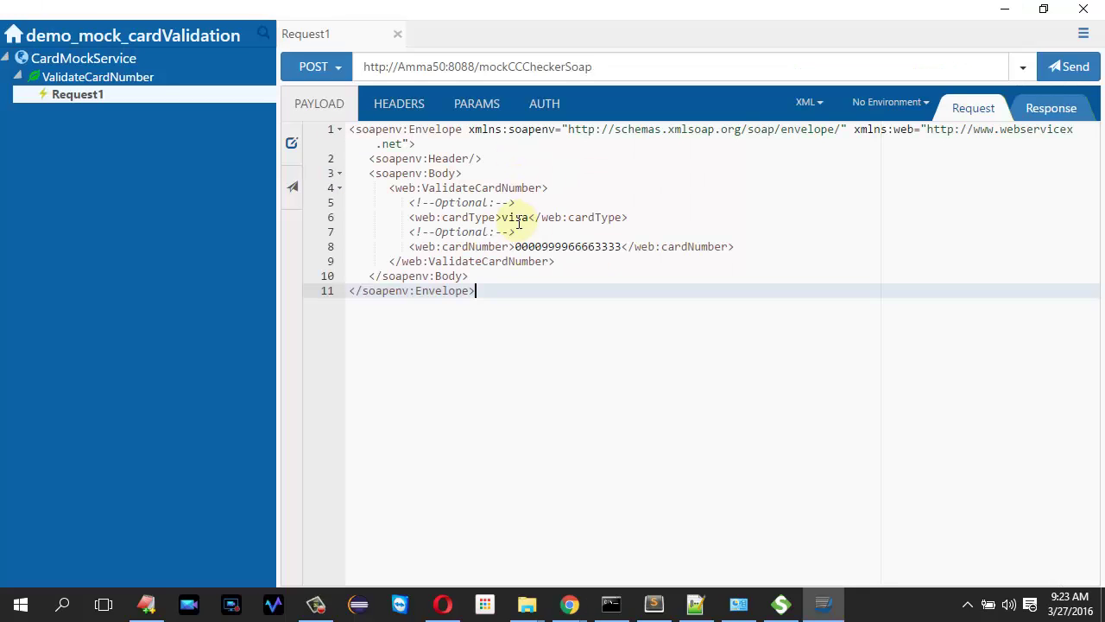
{"action": "left_click", "coordinate": [1070, 69]}
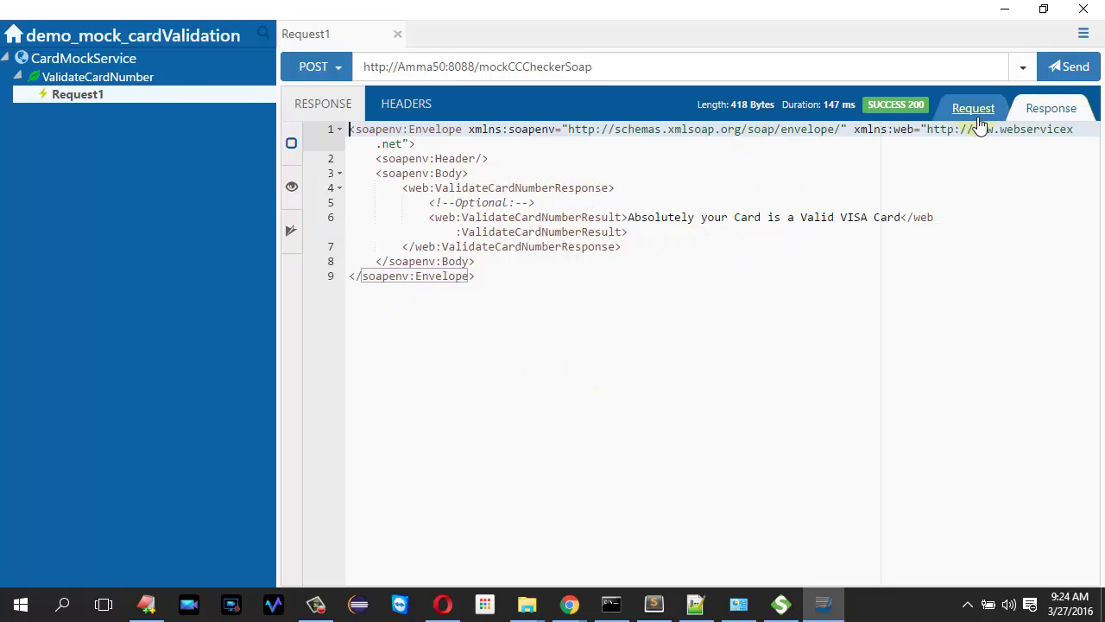
{"action": "key", "text": "alt+Tab"}
- Check the CCCheckerSoap MockService properties and open Response 1 with its visa ValidateCardNumber exchange
{"action": "right_click", "coordinate": [152, 284]}
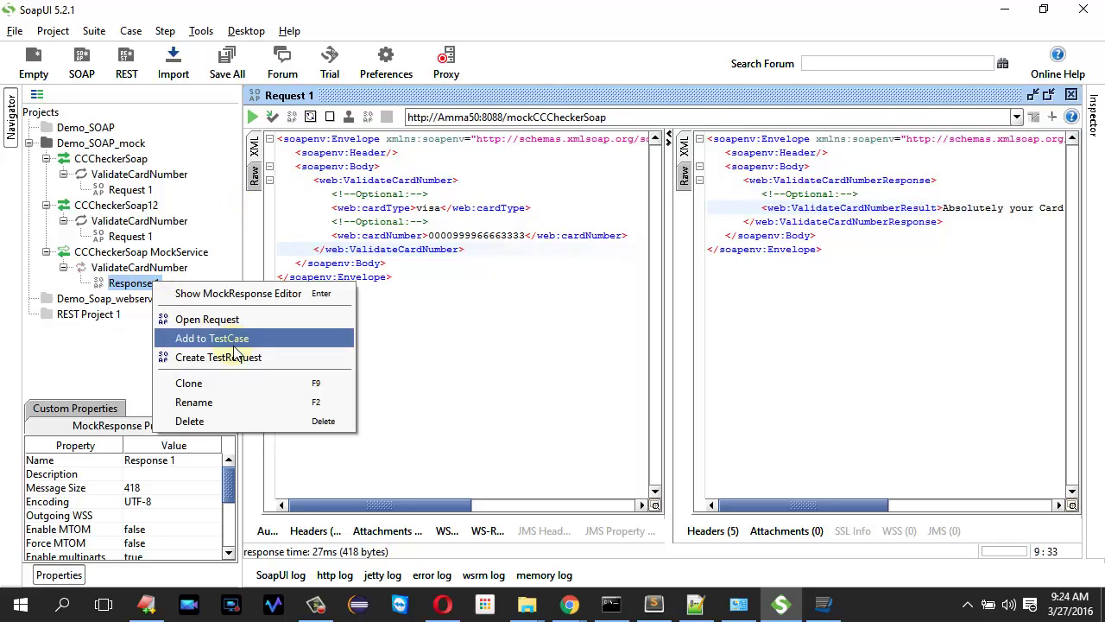
{"action": "left_click", "coordinate": [475, 293]}
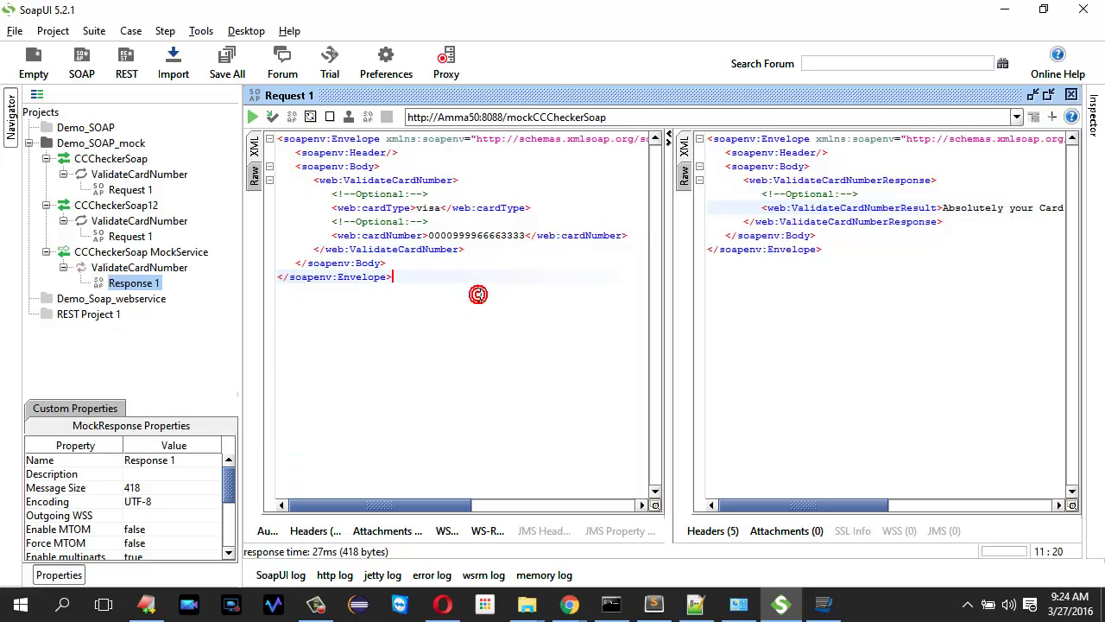
{"action": "left_click", "coordinate": [152, 283]}
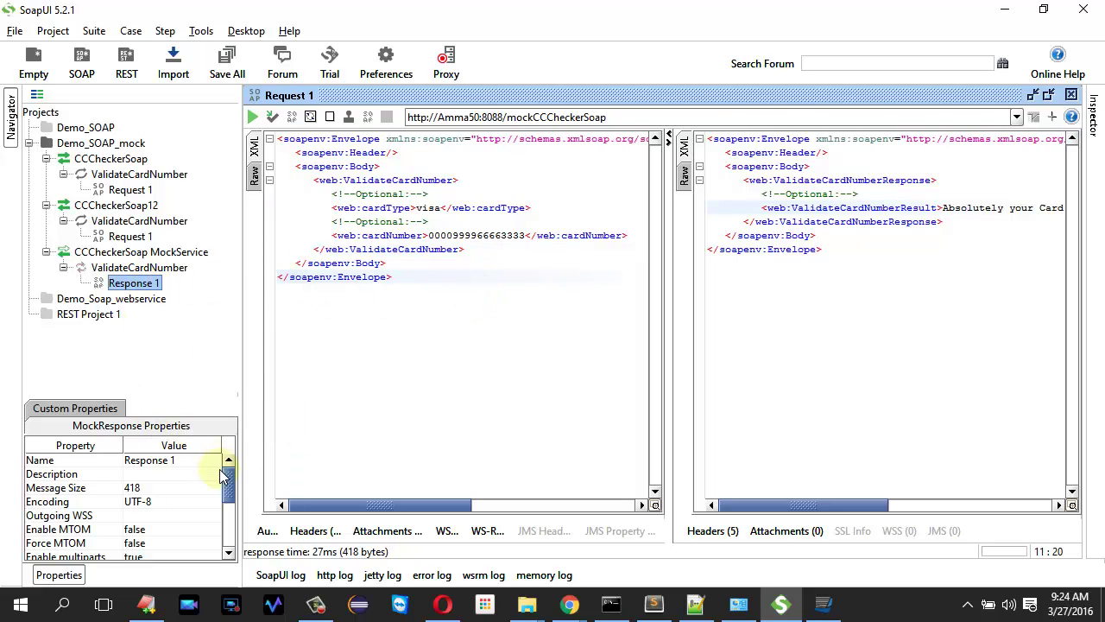
{"action": "left_click_drag", "start_coordinate": [226, 479], "coordinate": [231, 542]}
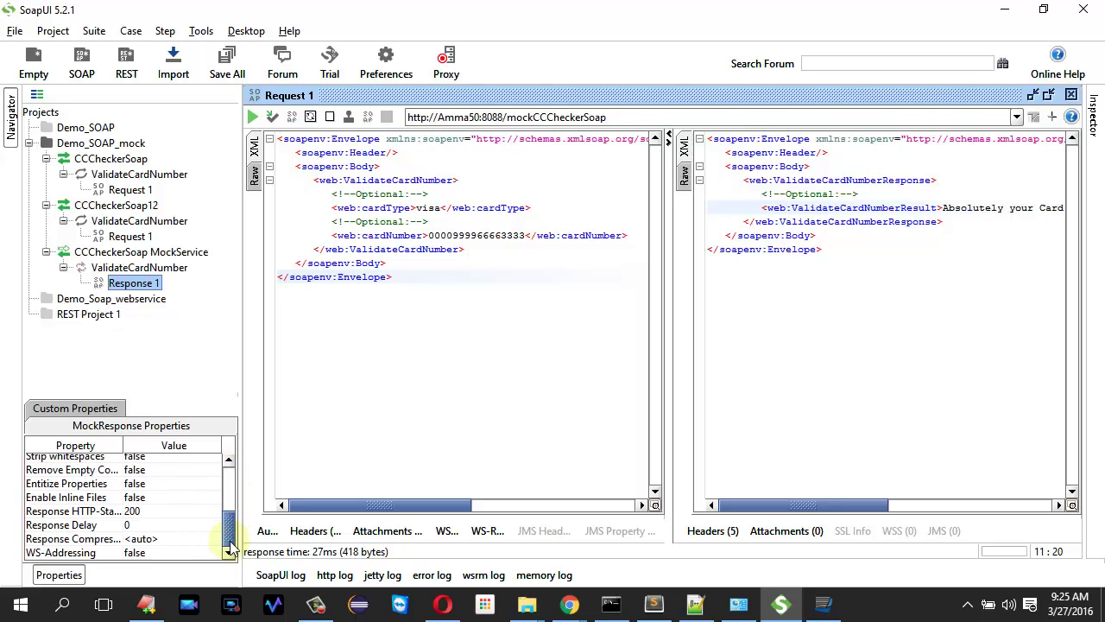
{"action": "left_click", "coordinate": [159, 251]}
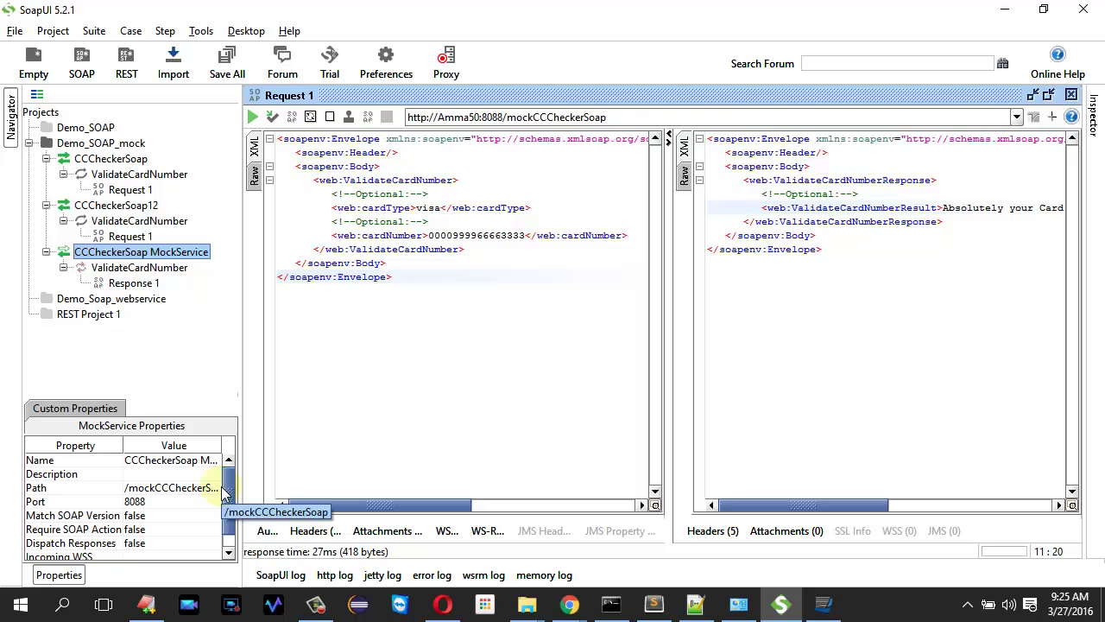
{"action": "left_click_drag", "start_coordinate": [227, 486], "coordinate": [229, 550]}
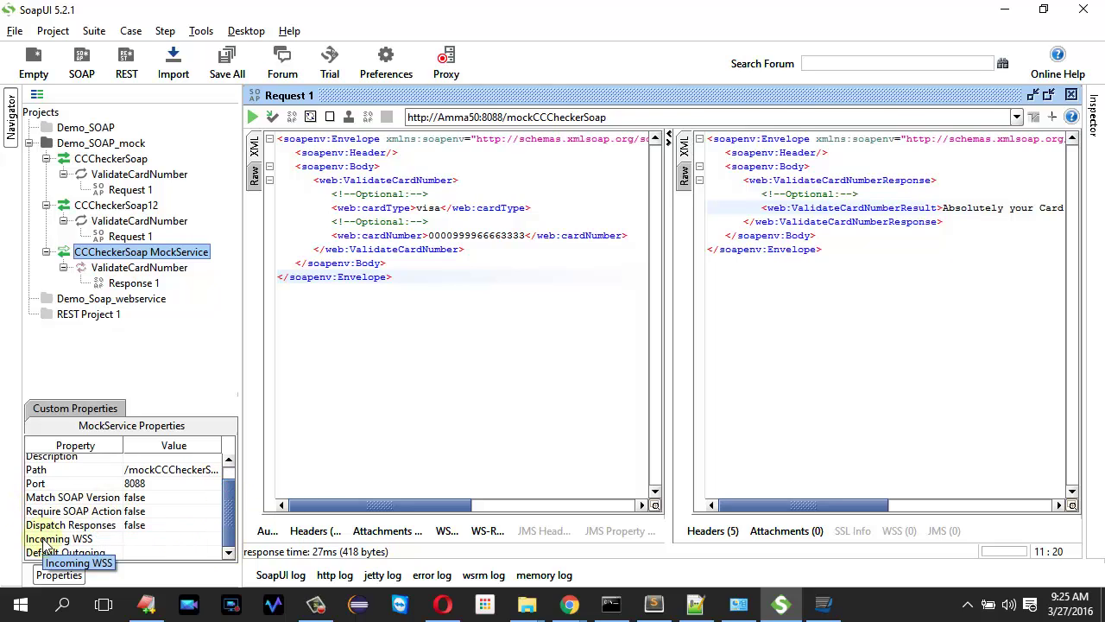
{"action": "left_click", "coordinate": [474, 313]}
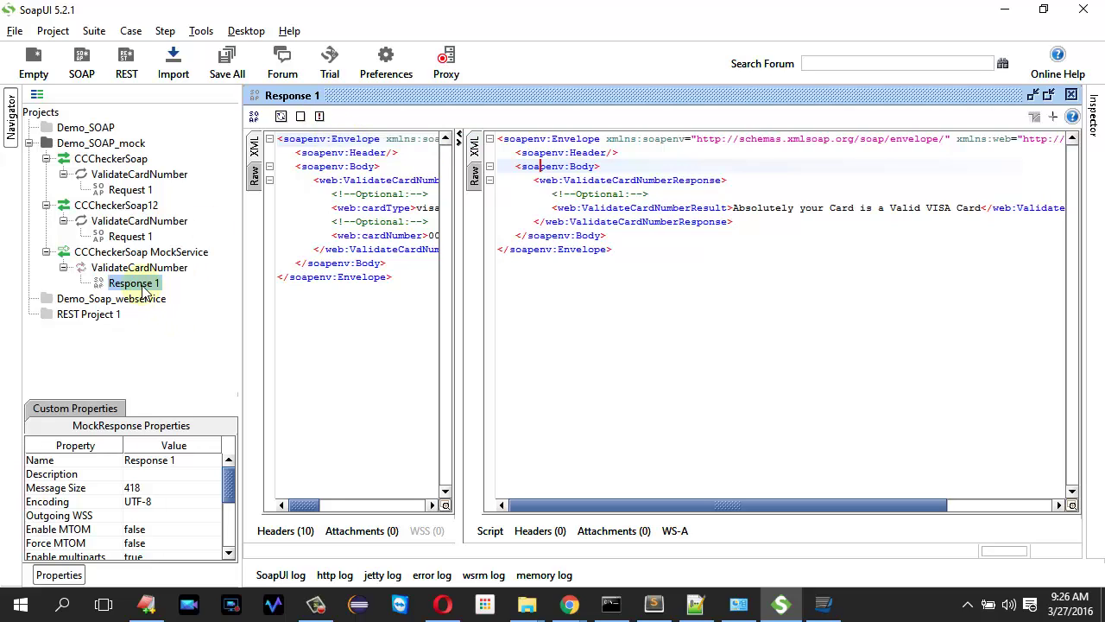
- Replace Response 1 with a SOAP fault whose faultstring is 'Have you ever used a credit card'
{"action": "left_click", "coordinate": [320, 117]}
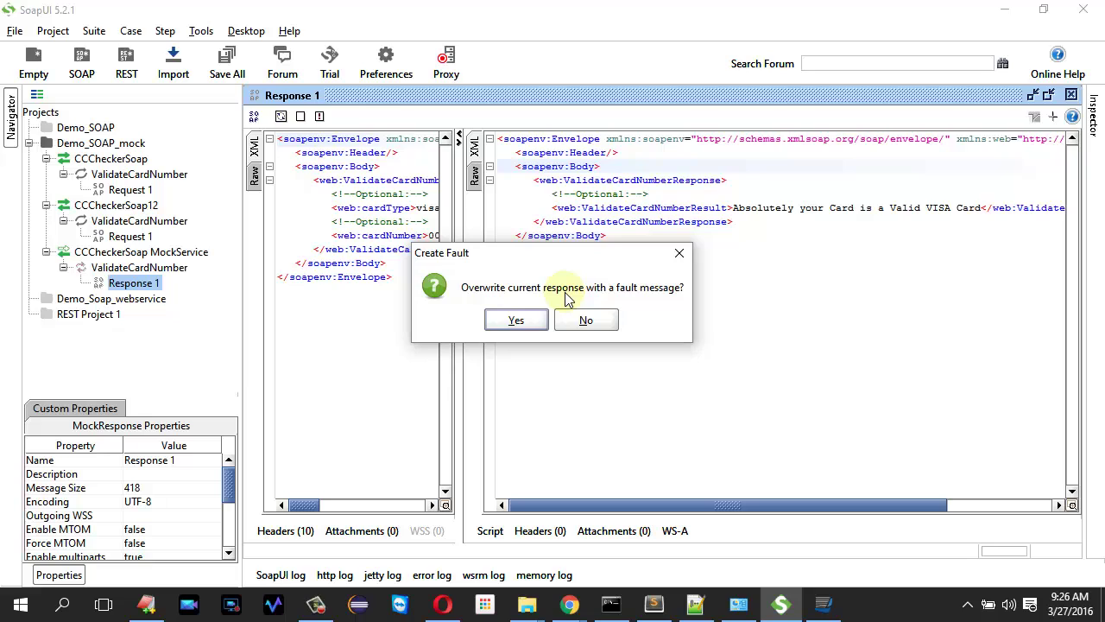
{"action": "left_click", "coordinate": [516, 320]}
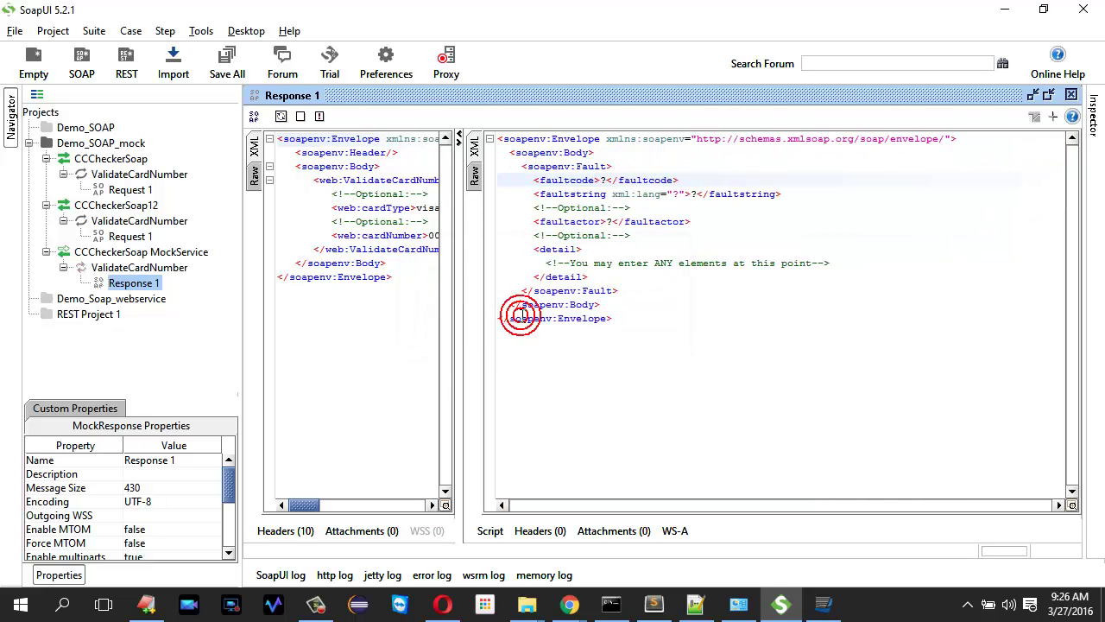
{"action": "left_click", "coordinate": [699, 195]}
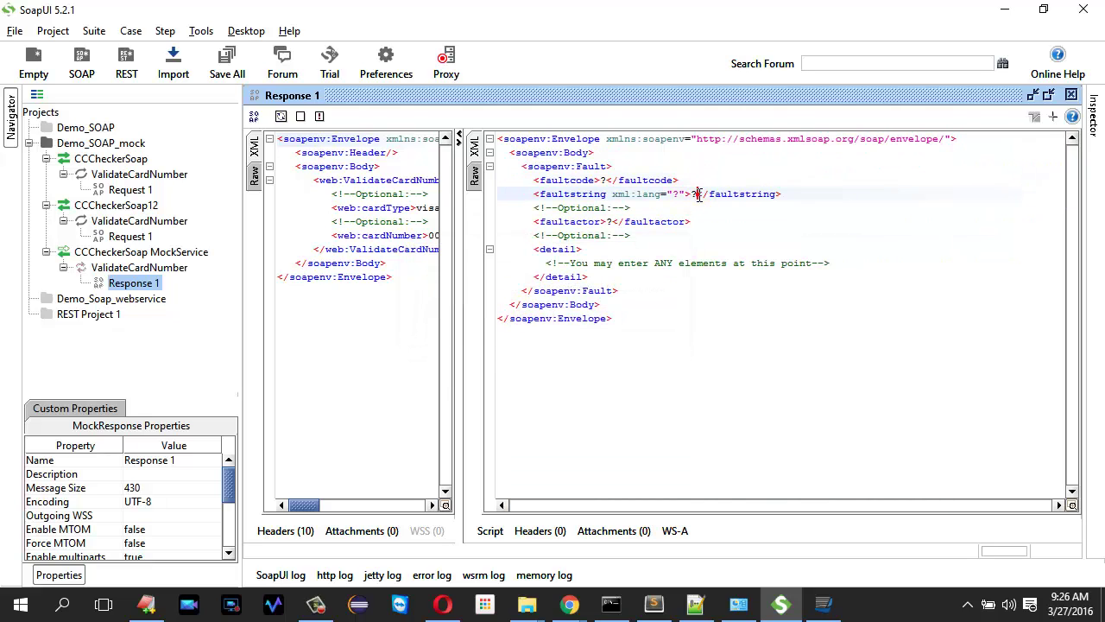
{"action": "key", "text": "BackSpace"}
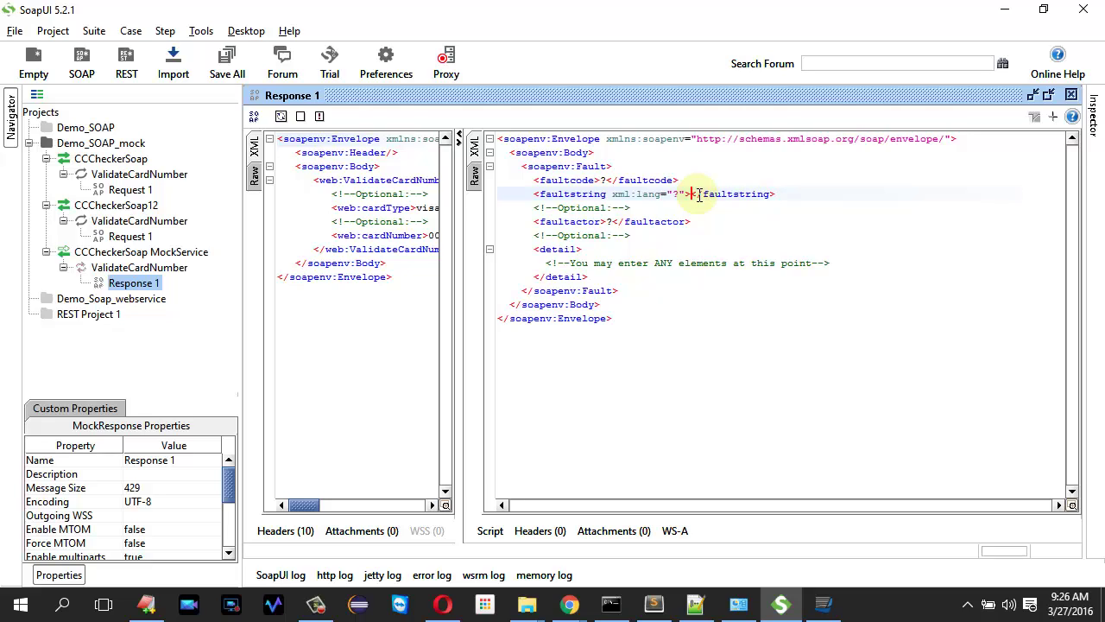
{"action": "type", "text": "Have you ev"}
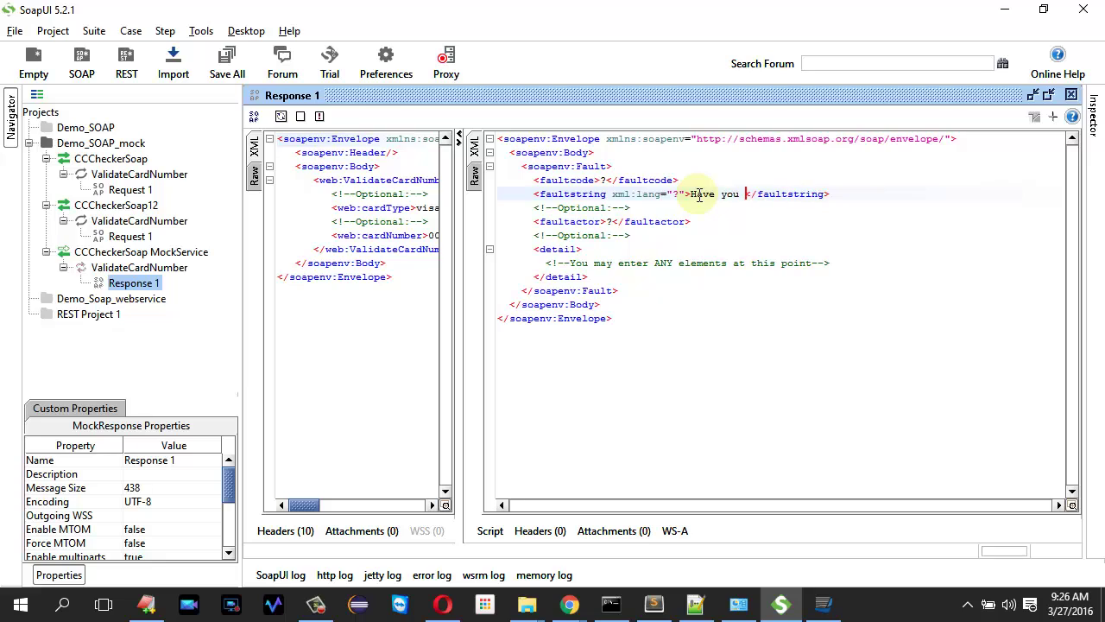
{"action": "type", "text": "er used"}
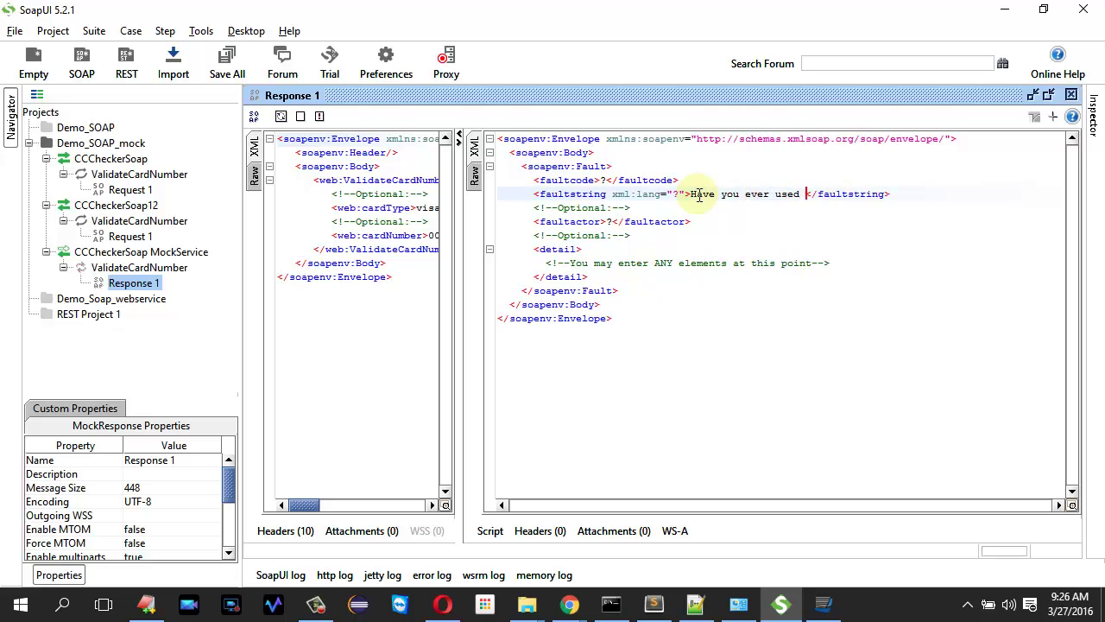
{"action": "key", "text": "BackSpace"}
{"action": "key", "text": "BackSpace"}
{"action": "key", "text": "BackSpace"}
{"action": "key", "text": "BackSpace"}
{"action": "type", "text": "used"}
{"action": "type", "text": " a credit car"}
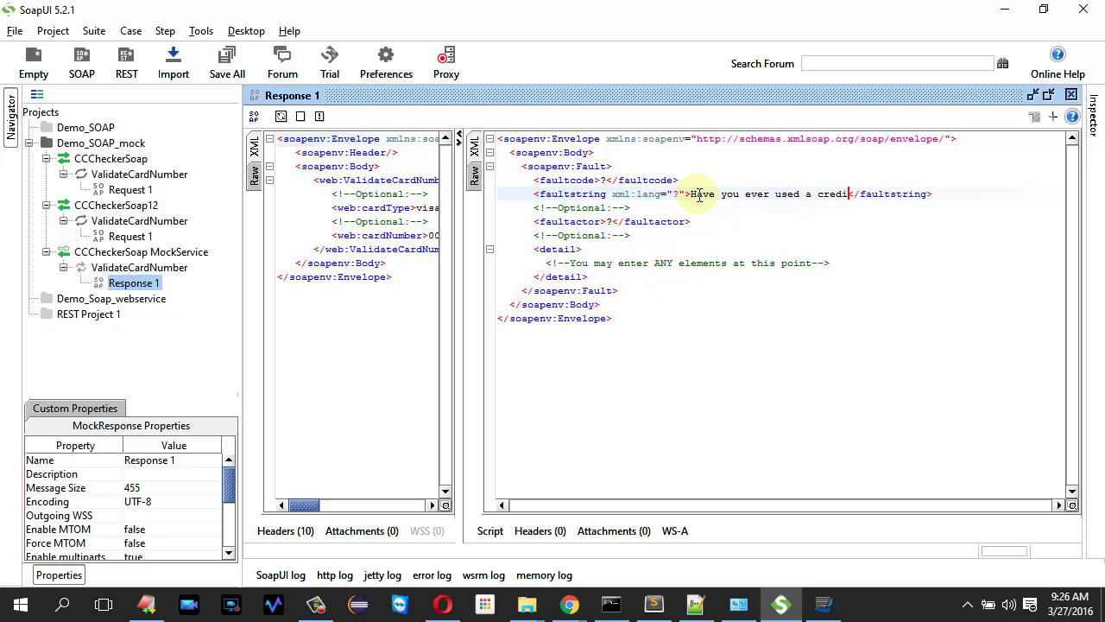
{"action": "type", "text": "d"}
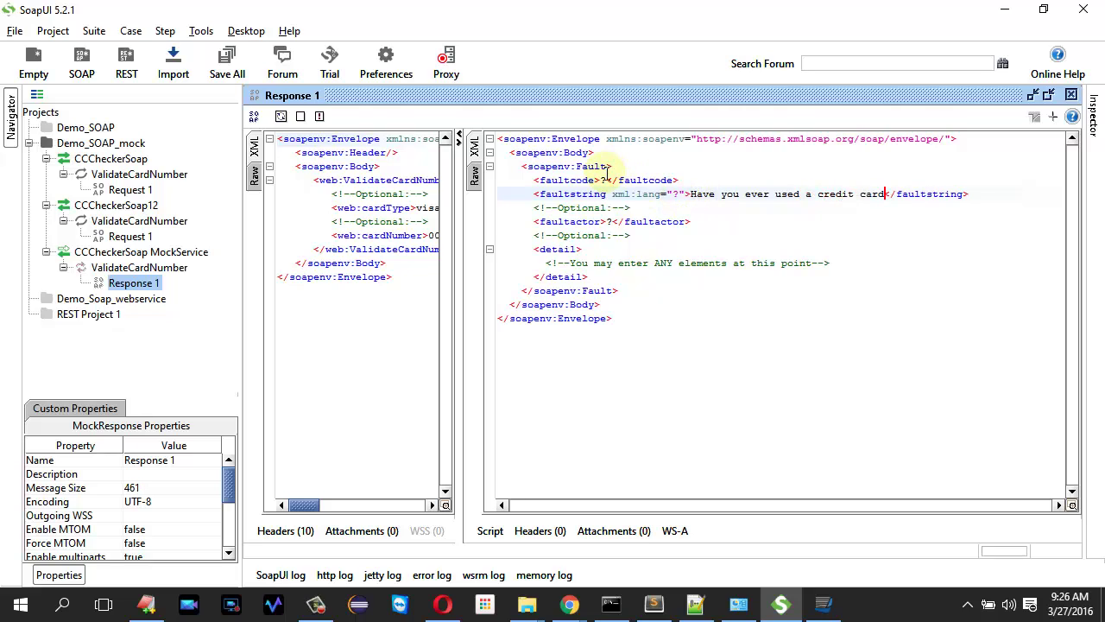
- Set the fault's faultcode to 500 and faultactor to 'Some fault actor', then save all projects
{"action": "left_click", "coordinate": [607, 176]}
{"action": "key", "text": "BackSpace"}
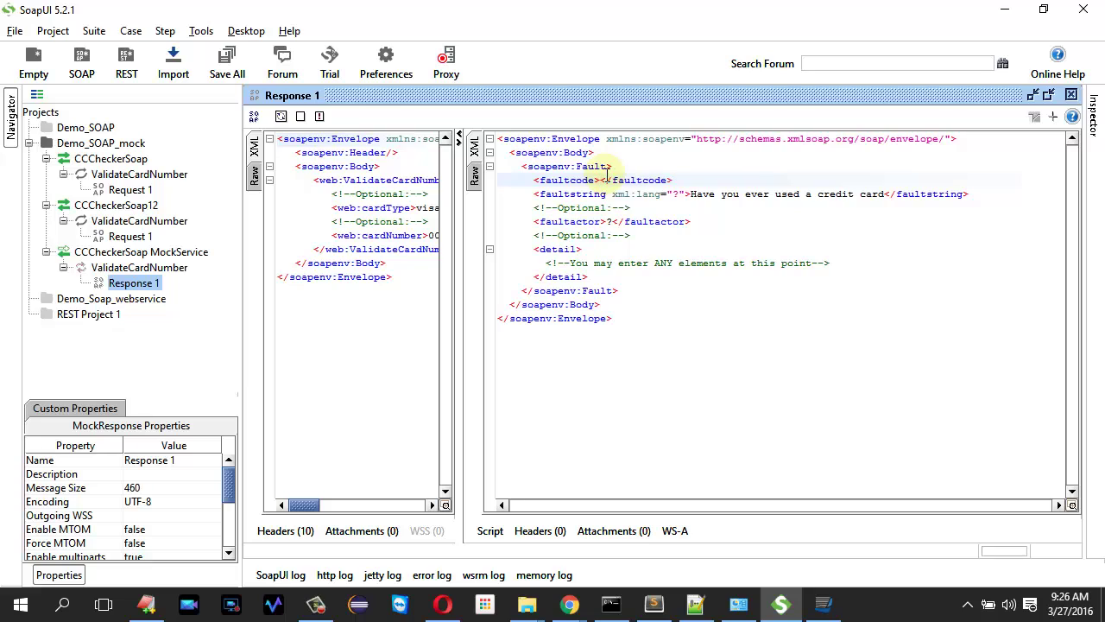
{"action": "type", "text": "500"}
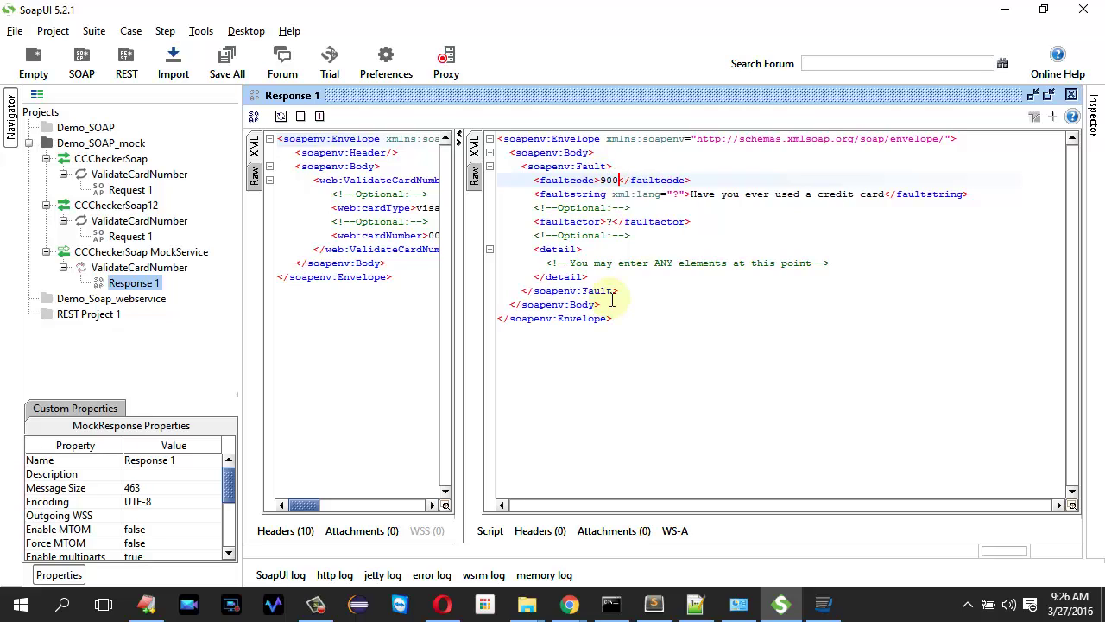
{"action": "left_click", "coordinate": [614, 225]}
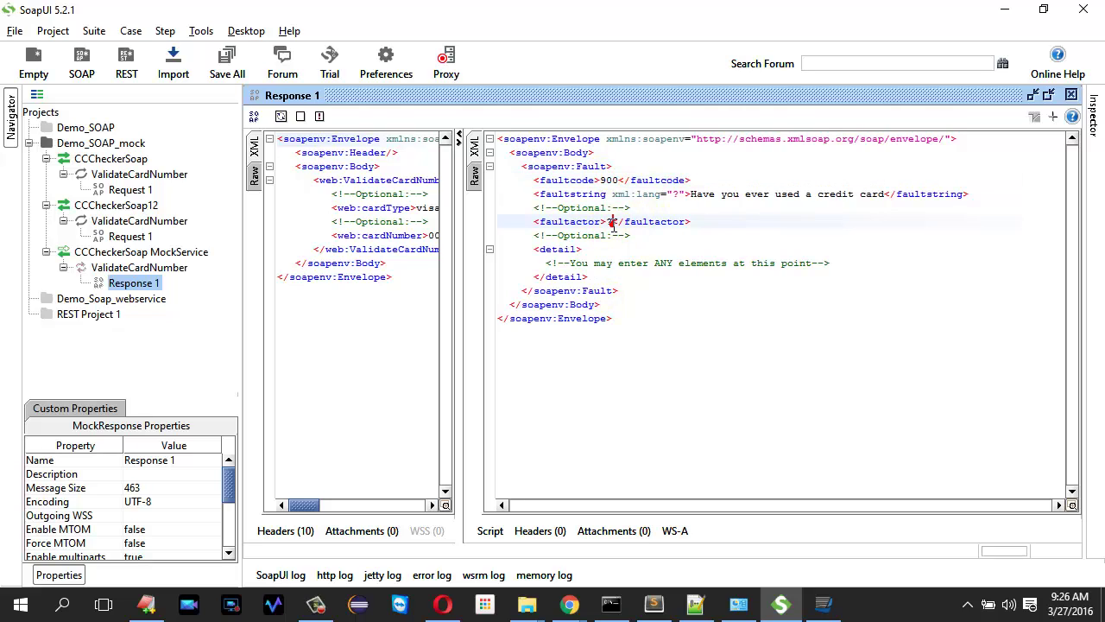
{"action": "key", "text": "BackSpace"}
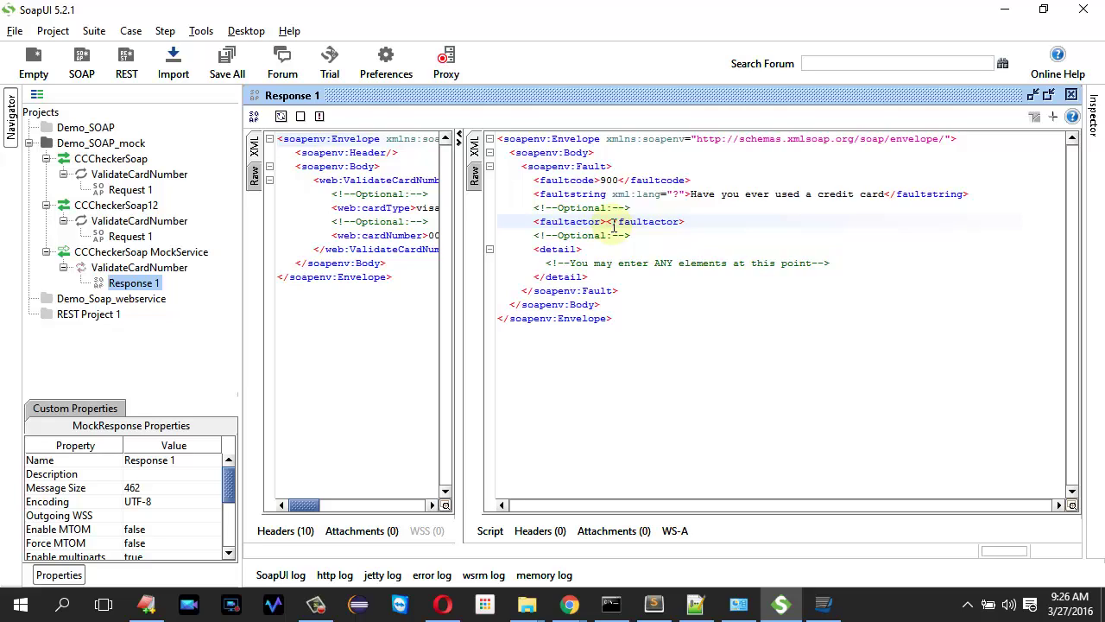
{"action": "type", "text": "Some fault actor"}
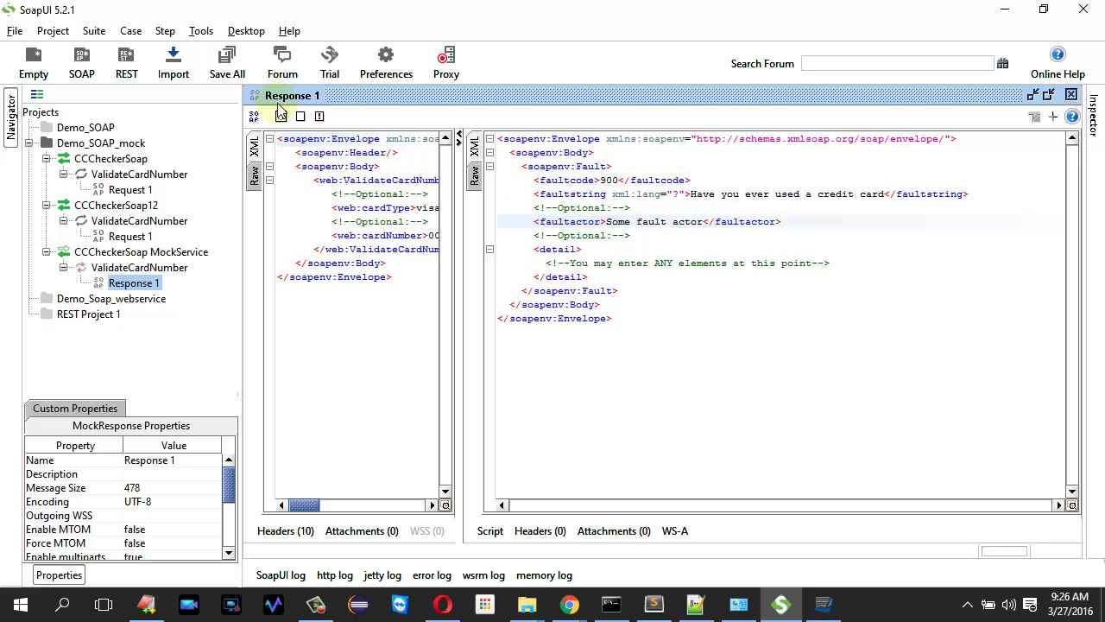
{"action": "left_click", "coordinate": [226, 59]}
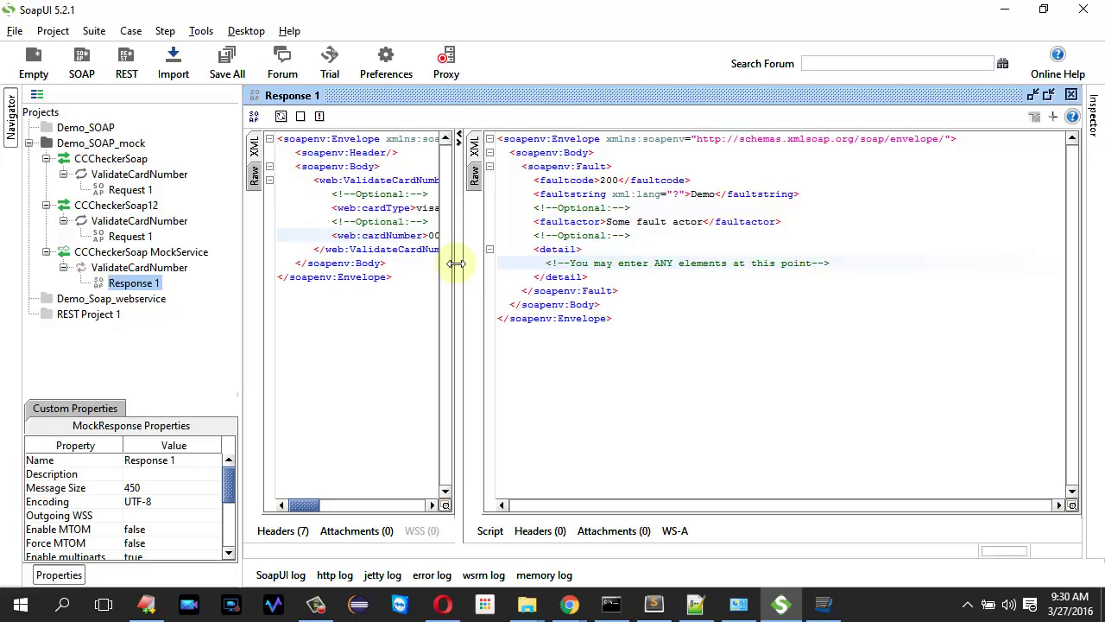
{"action": "left_click_drag", "start_coordinate": [456, 264], "coordinate": [630, 264]}
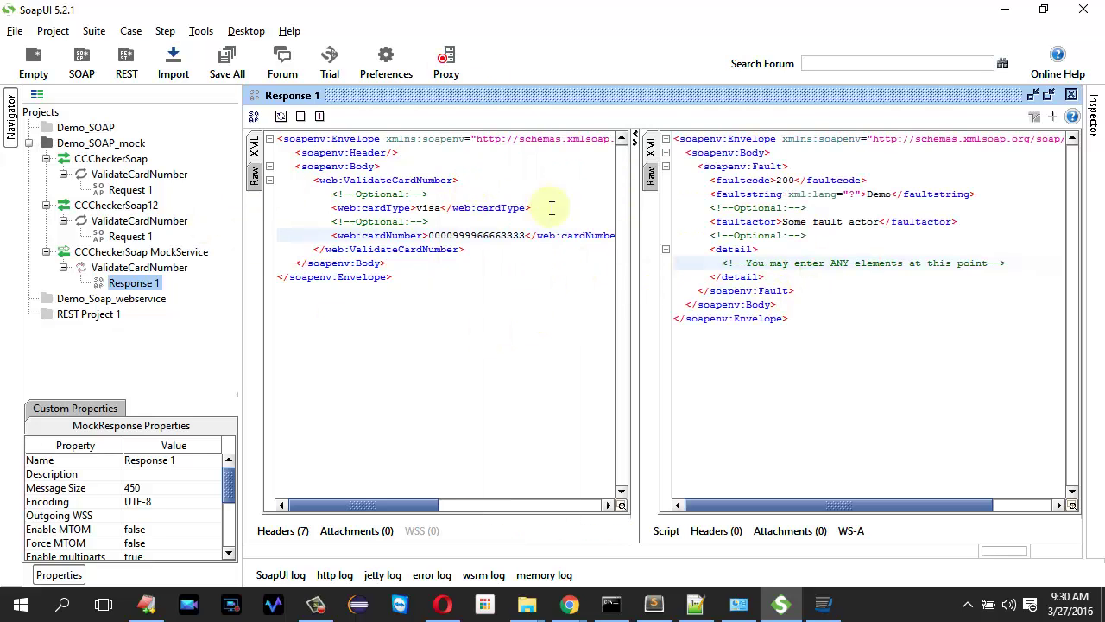
- Review the jetty, SoapUI and error logs, then switch the proxy setting to none
{"action": "left_click", "coordinate": [373, 574]}
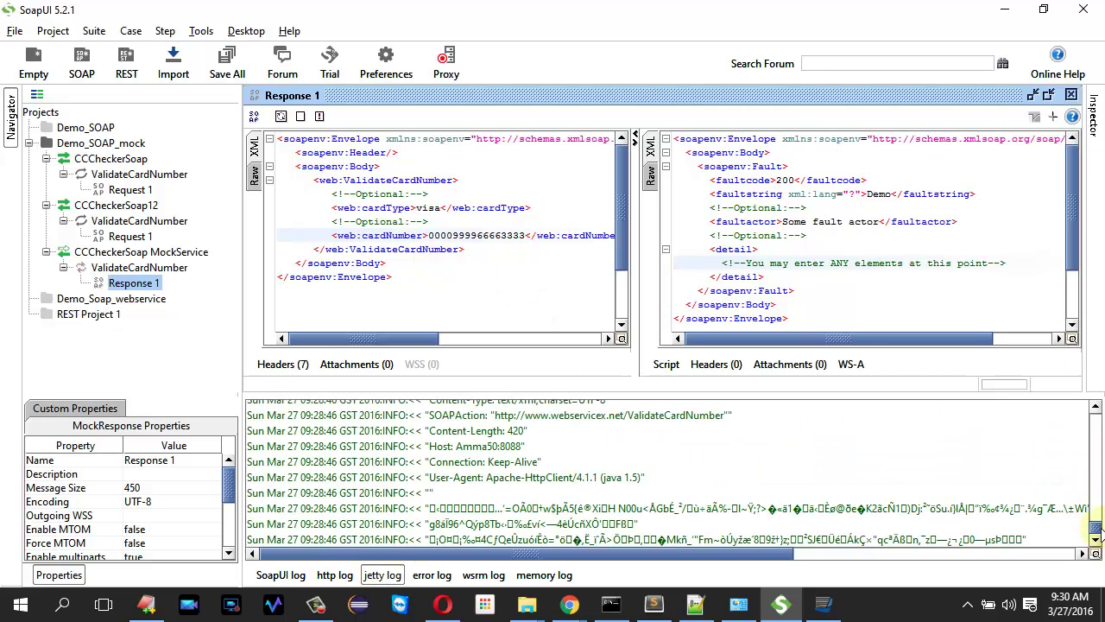
{"action": "left_click", "coordinate": [271, 577]}
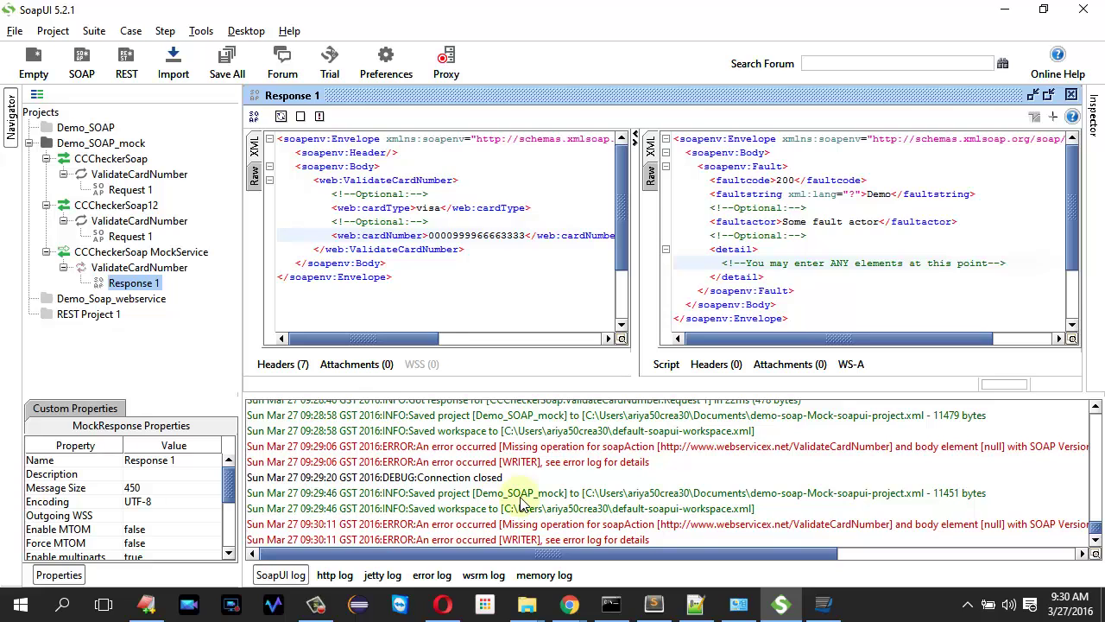
{"action": "mouse_move", "coordinate": [1095, 528]}
{"action": "left_mouse_down"}
{"action": "mouse_move", "coordinate": [1095, 478]}
{"action": "mouse_move", "coordinate": [1095, 522]}
{"action": "left_mouse_up"}
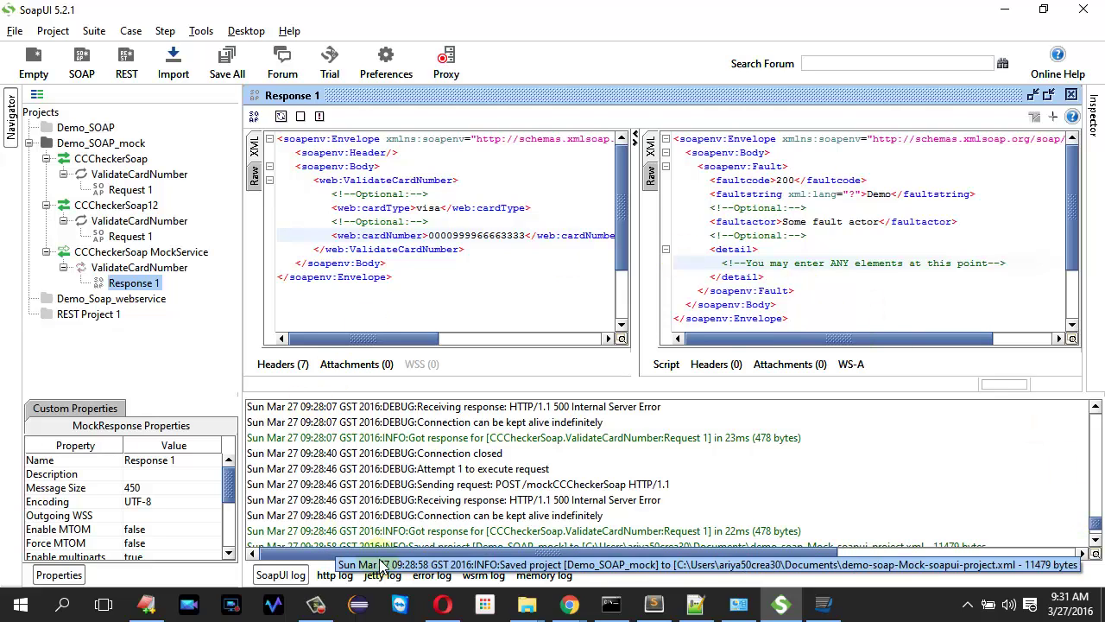
{"action": "left_click", "coordinate": [431, 574]}
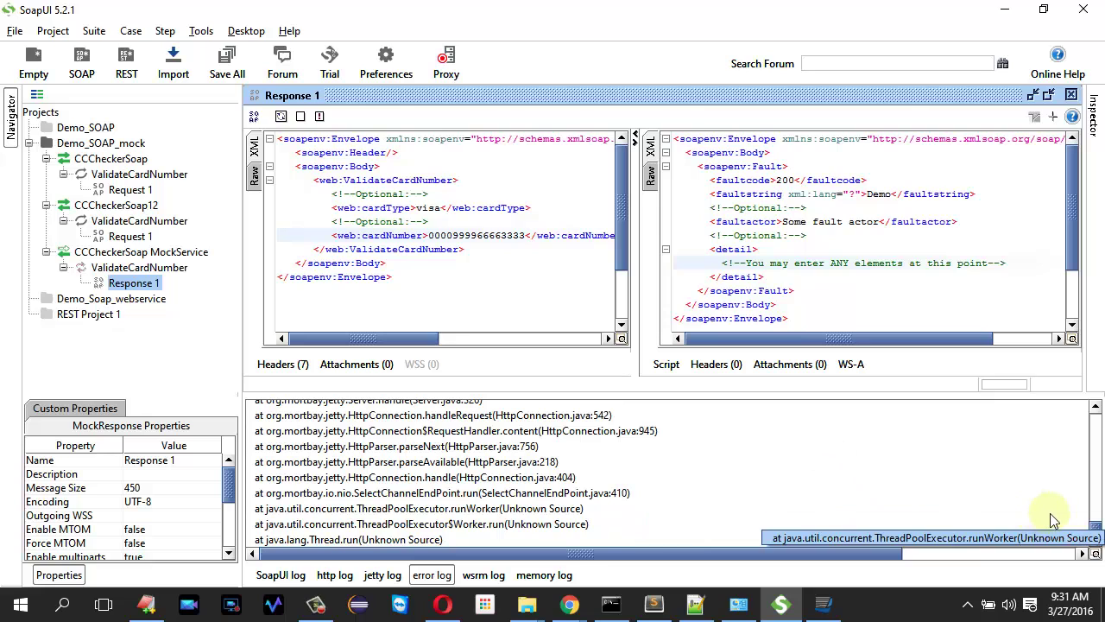
{"action": "left_click_drag", "start_coordinate": [1095, 527], "coordinate": [1094, 423]}
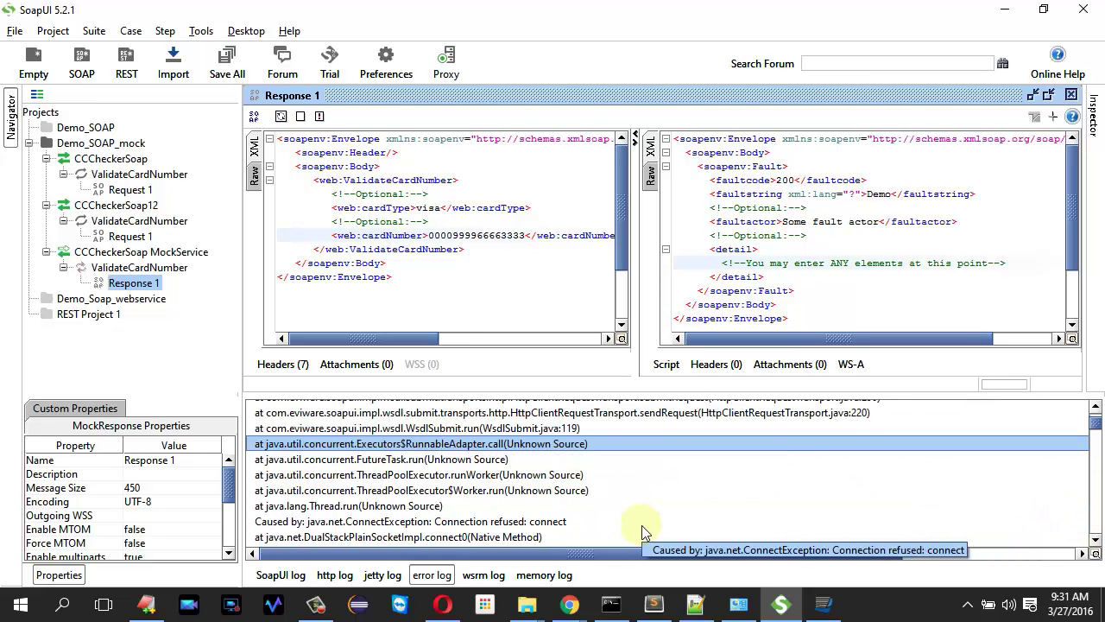
{"action": "left_click", "coordinate": [449, 59]}
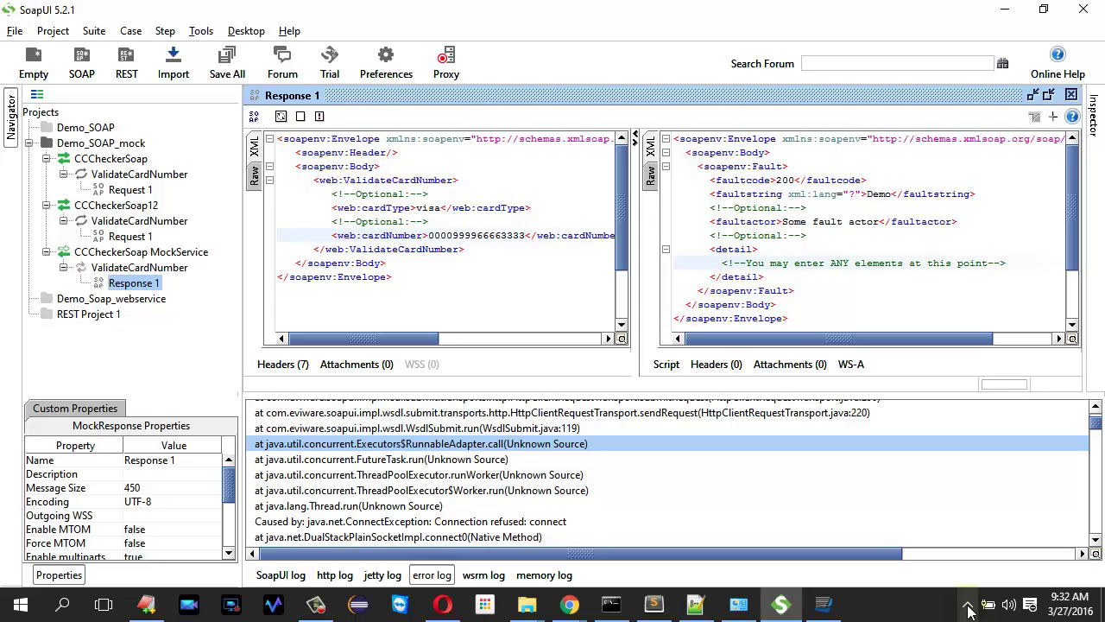
{"action": "left_click", "coordinate": [911, 295]}
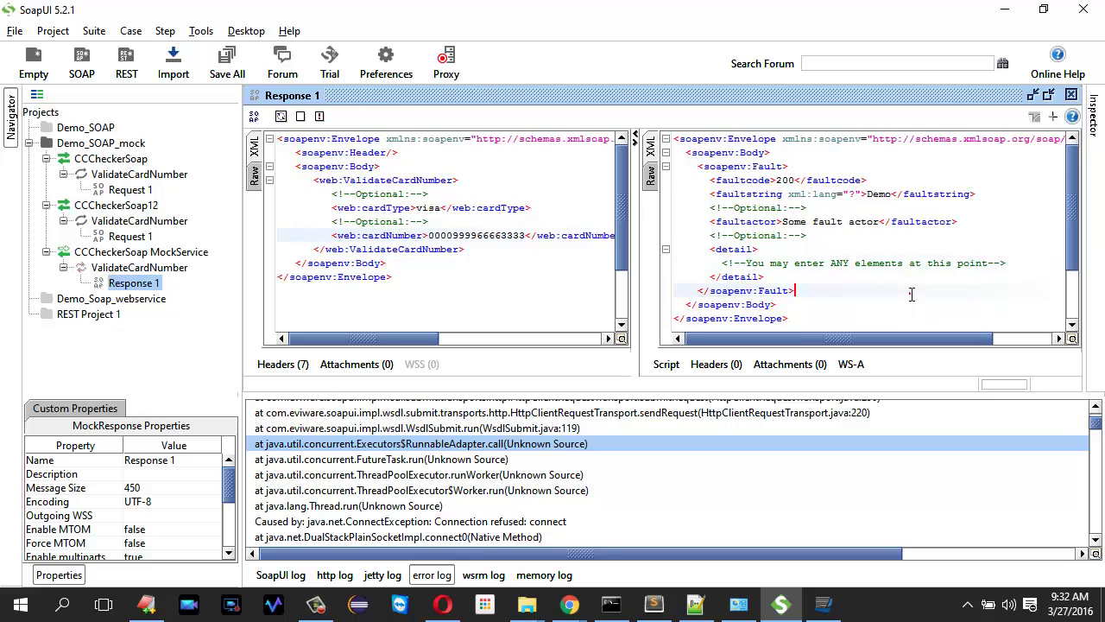